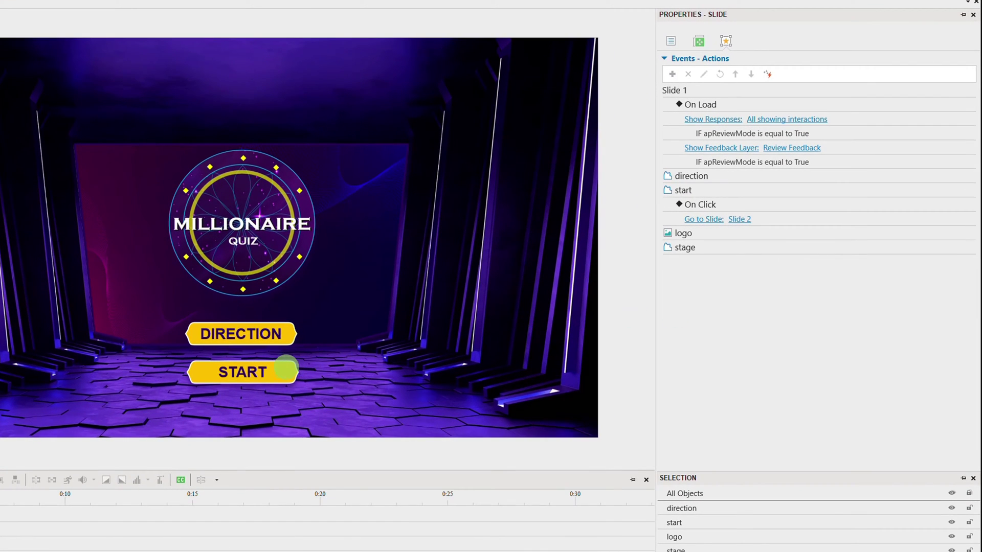
Step: Add a Play Audio action with the built-in Mouse Click 1 sound to START's On Click event
left_click(286, 369)
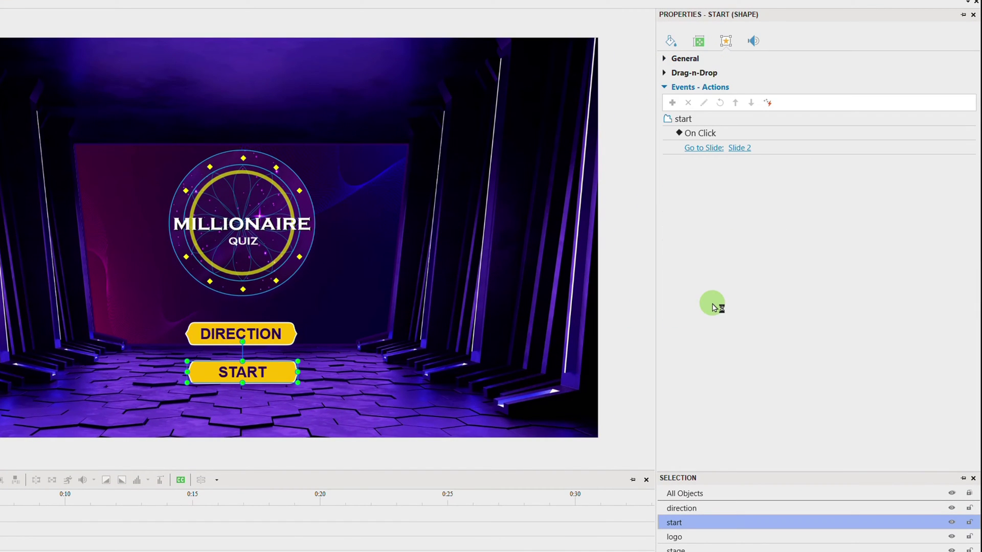
left_click(969, 134)
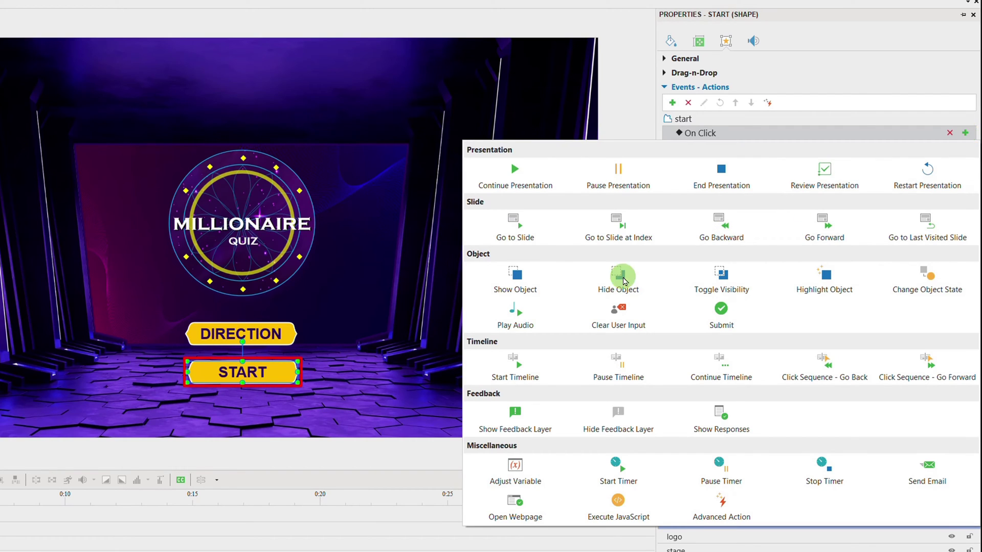
left_click(524, 313)
left_click(781, 162)
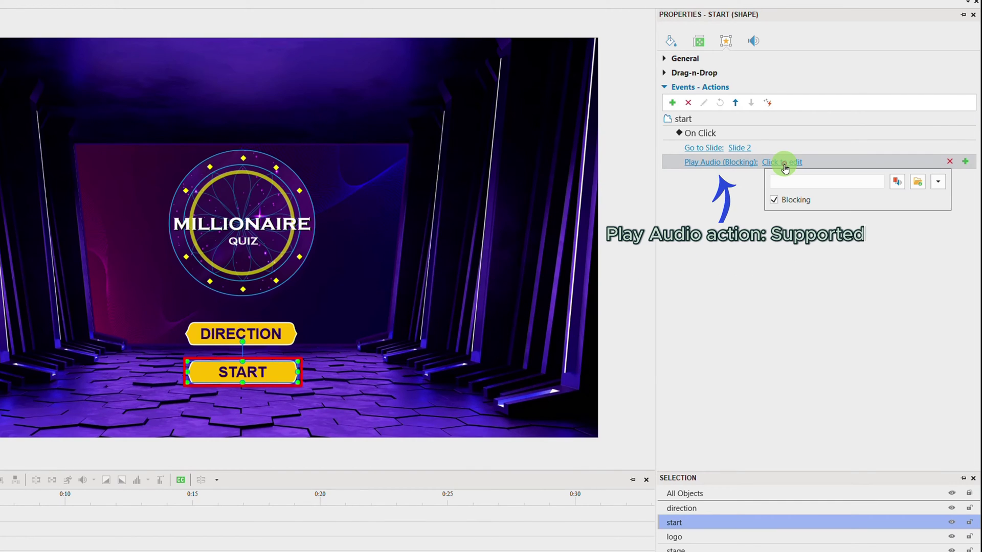
left_click(938, 182)
left_click(933, 212)
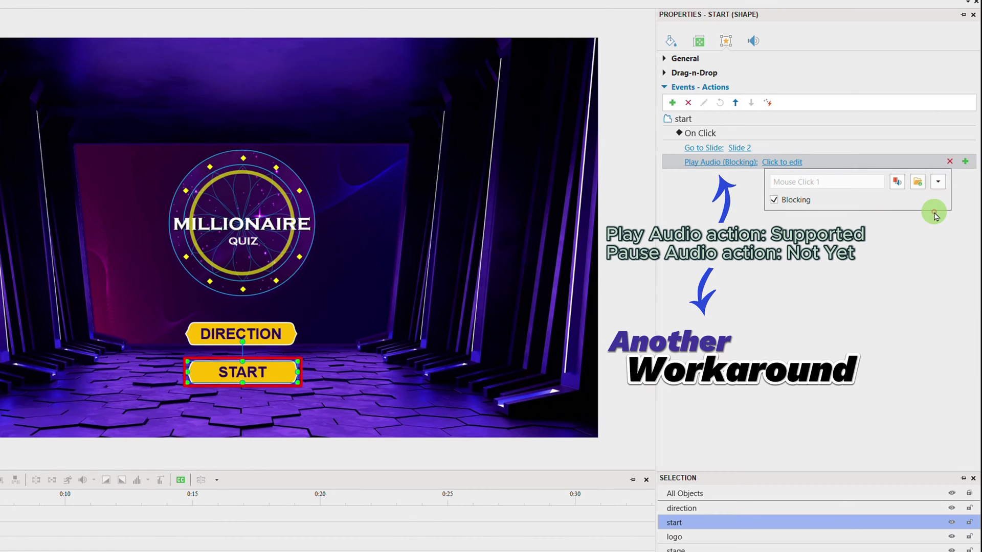
left_click(814, 293)
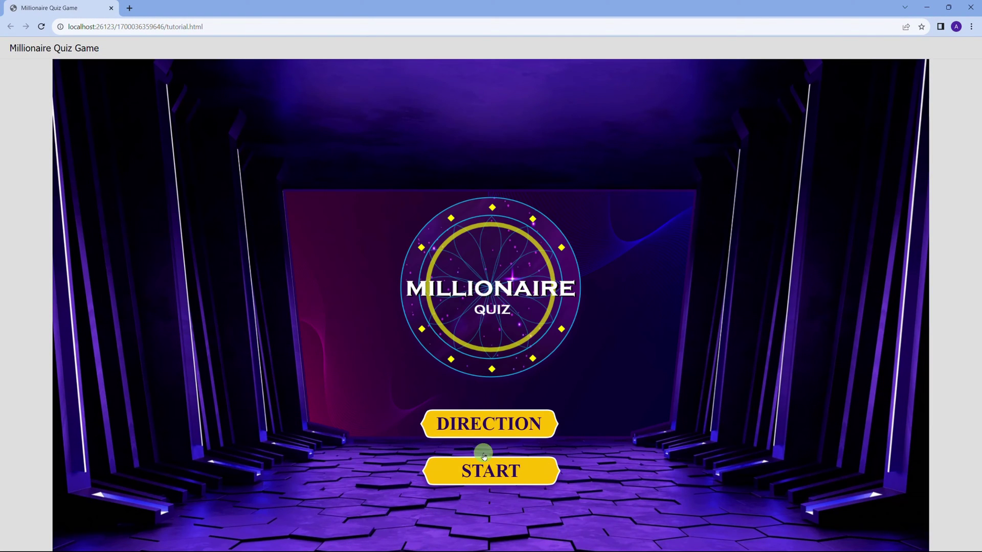
Step: In the preview, open the Direction pop-up, close it with its X, and open it again
left_click(498, 423)
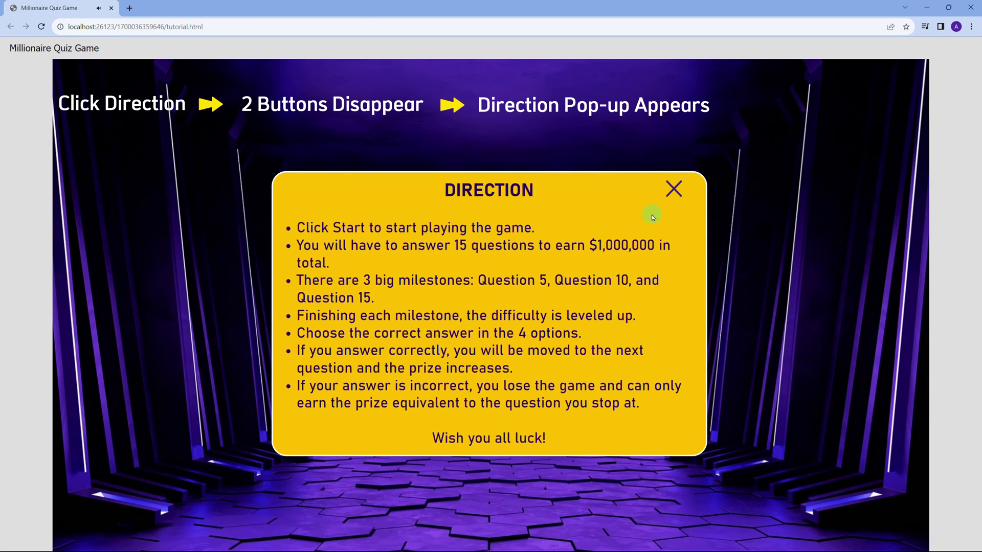
left_click(672, 188)
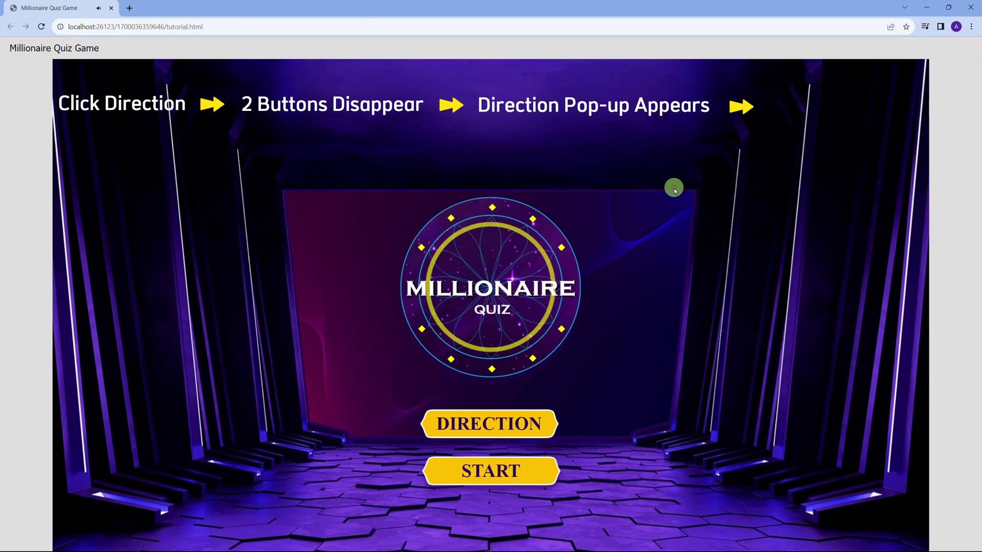
left_click(550, 428)
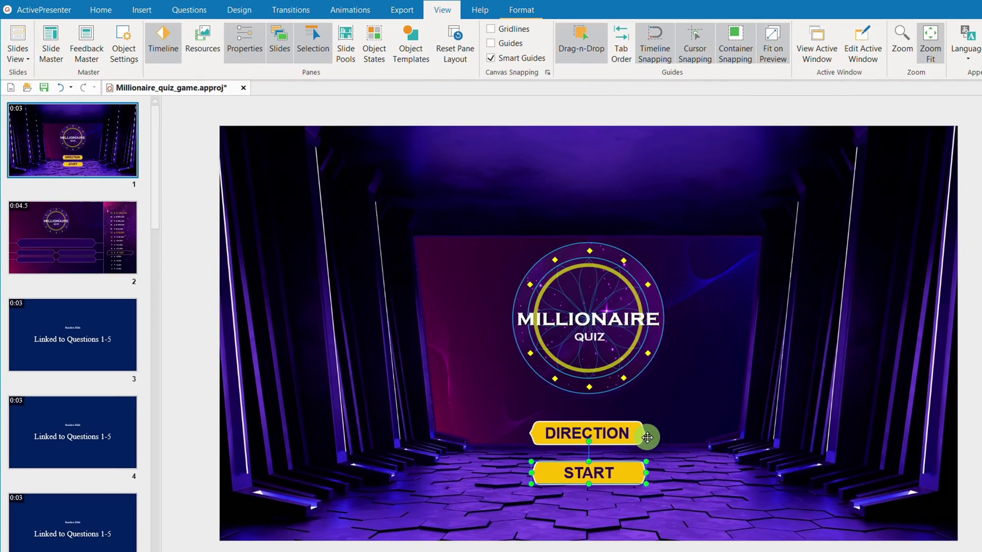
Step: Draw a large rounded rectangle over the logo and the DIRECTION button
left_click(638, 439)
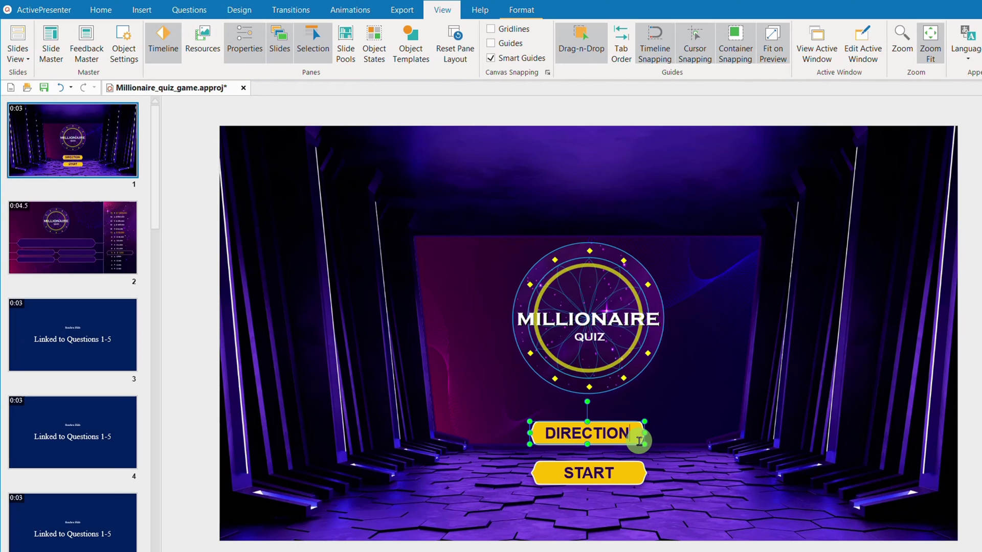
left_click(142, 10)
left_click(93, 41)
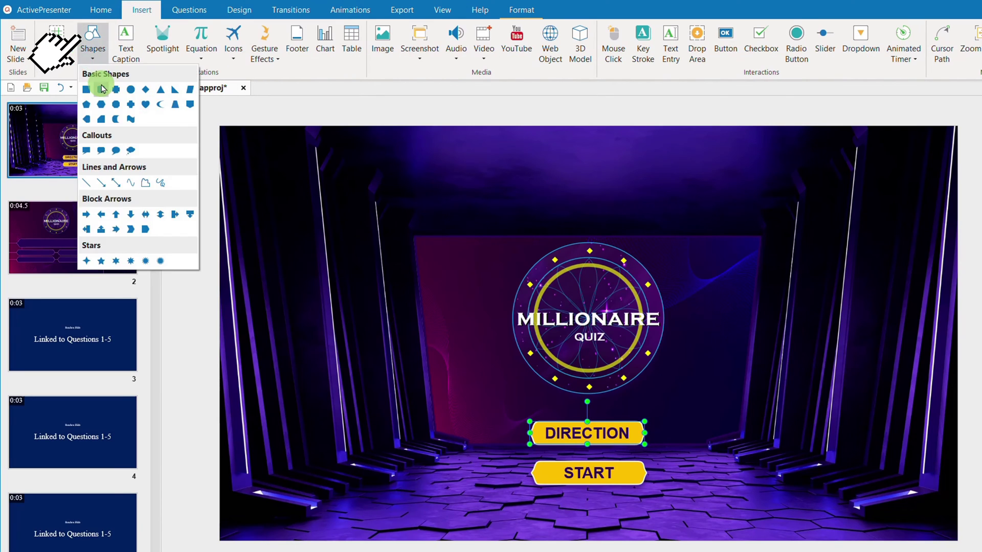
left_click(97, 90)
left_click_drag(421, 235, 752, 457)
Step: Fill the box with the buttons' yellow using the eyedropper and rename it 'direction'
left_click(688, 39)
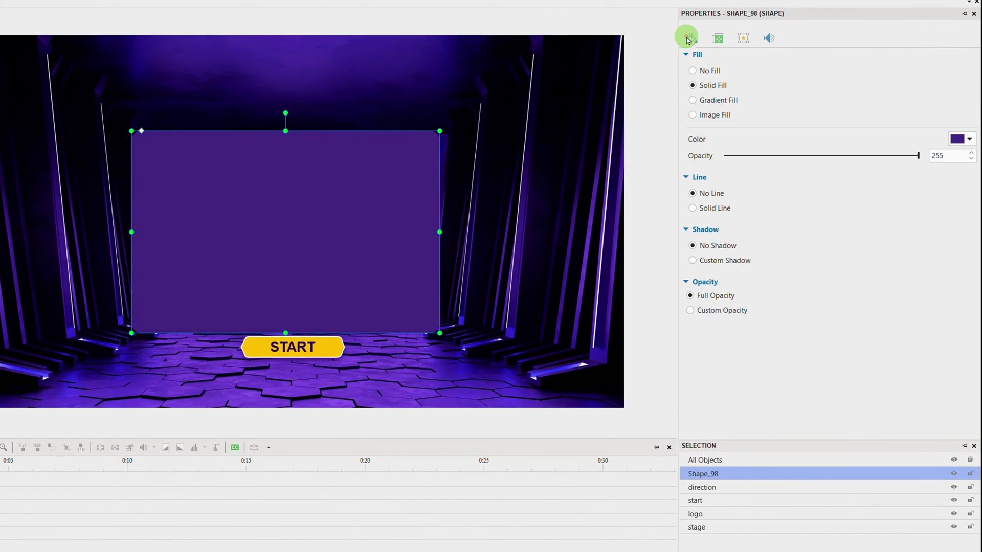
left_click(970, 139)
left_click(876, 296)
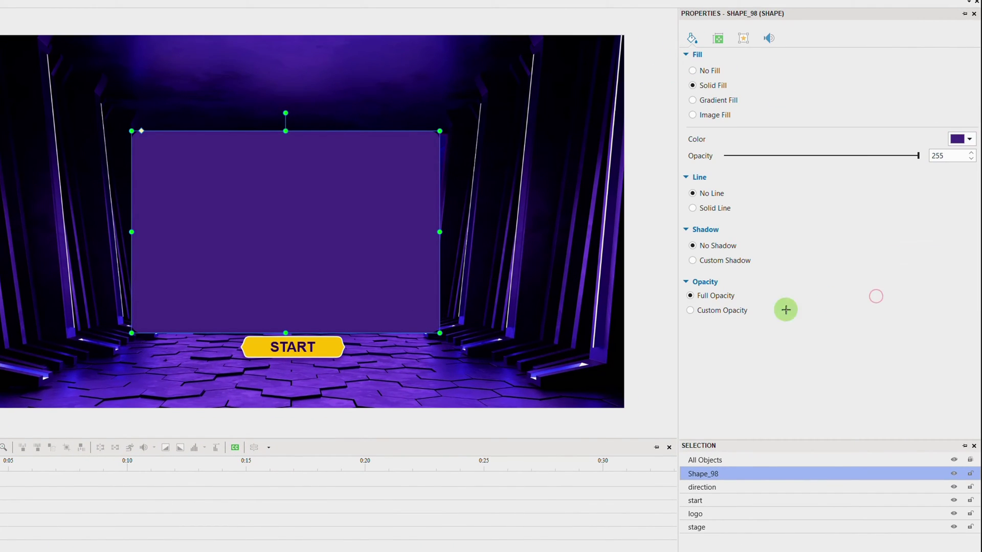
left_click(334, 346)
double_click(736, 475)
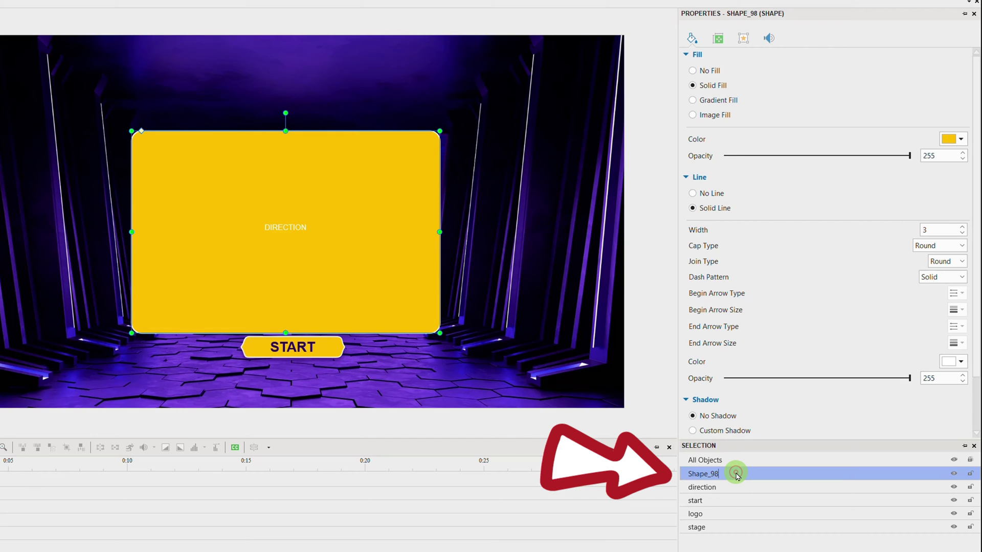
type("direction in4")
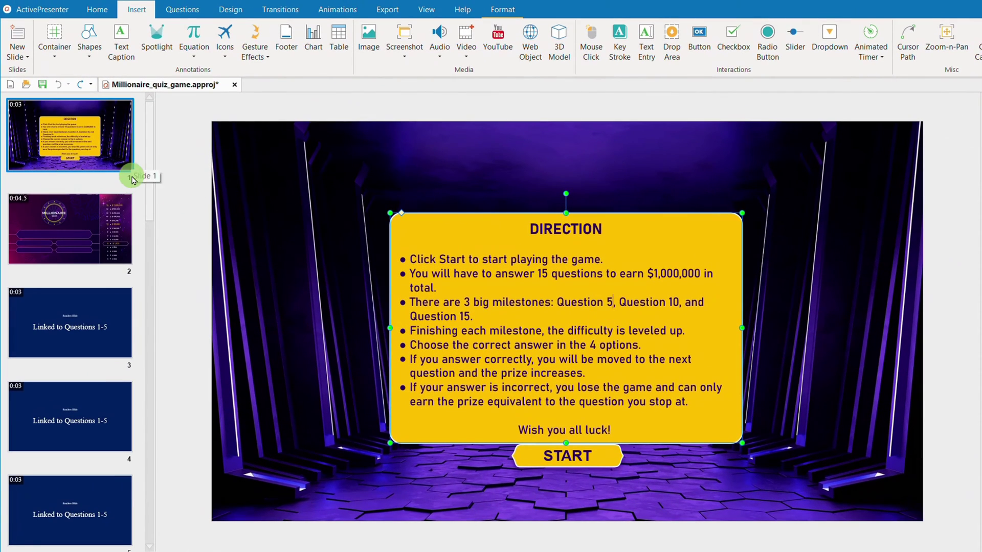
Step: Draw straight lines forming an X at the yellow box's top-right corner
left_click(93, 45)
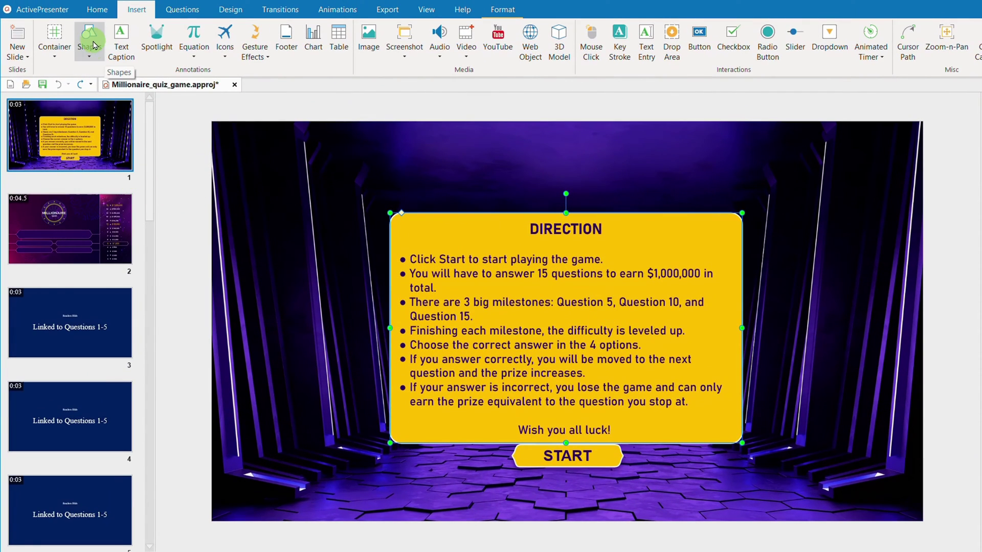
left_click(136, 180)
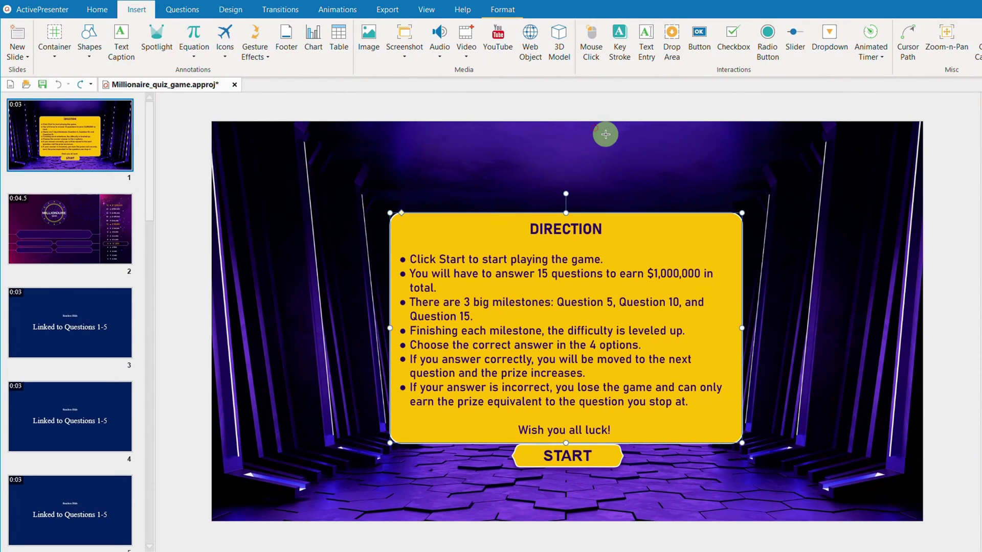
mouse_move(676, 228)
left_mouse_down()
mouse_move(693, 243)
mouse_move(675, 237)
mouse_move(685, 229)
left_mouse_up()
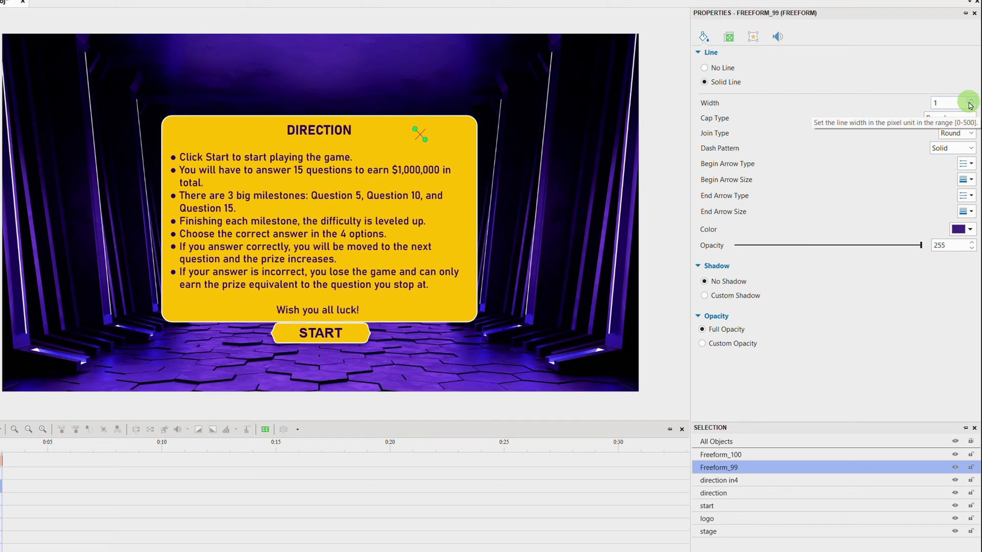
key("Tab")
Step: Group the two crossing lines with Ctrl+G and name the group 'Close'
left_click(459, 178)
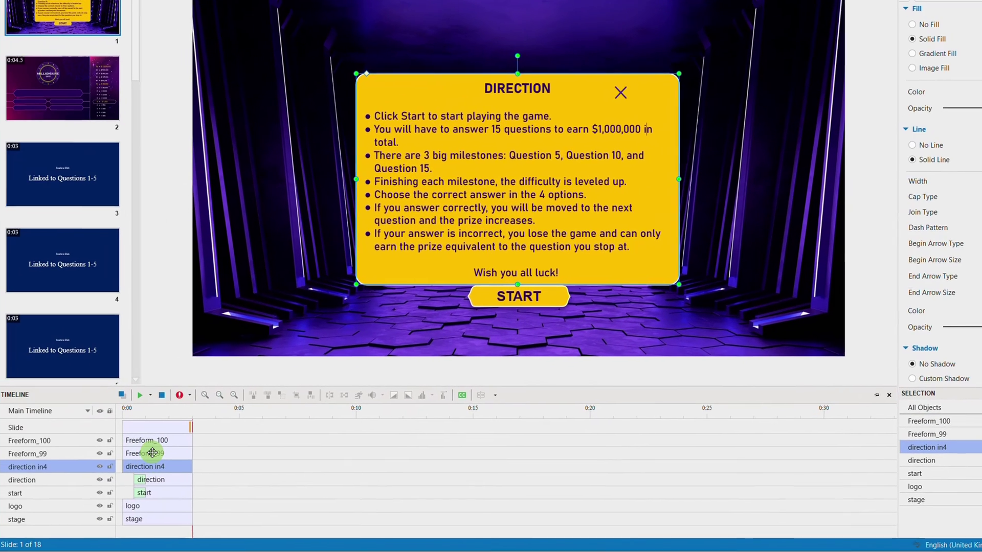
left_click(1, 486)
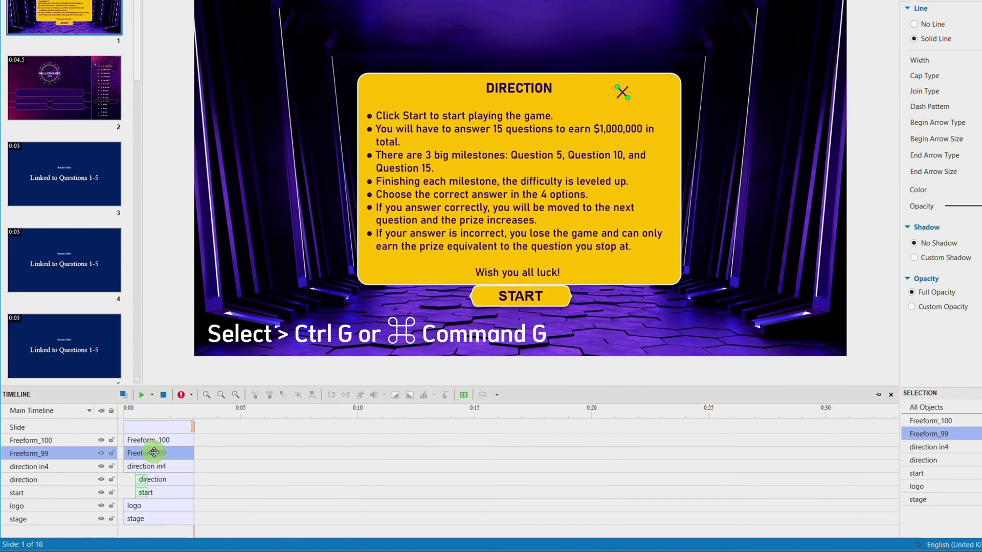
left_click(154, 440, "ctrl")
key("ctrl+g")
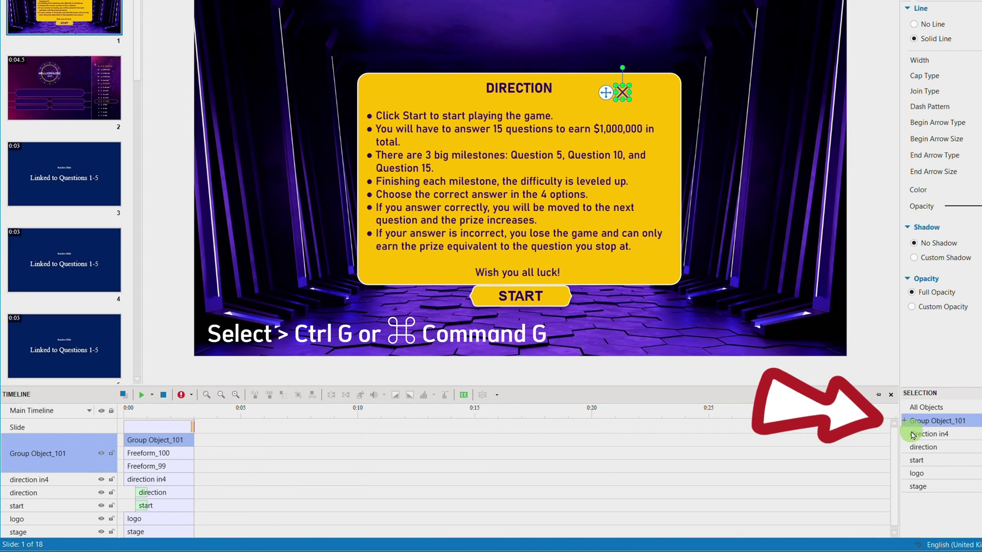
double_click(937, 420)
type("Cl")
type("ose")
key("Return")
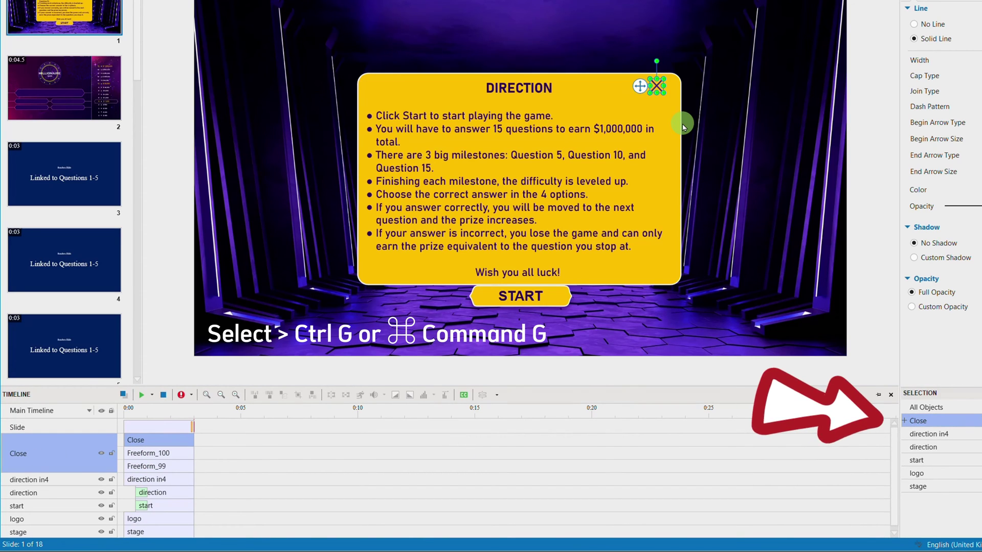
left_click(92, 479, "ctrl")
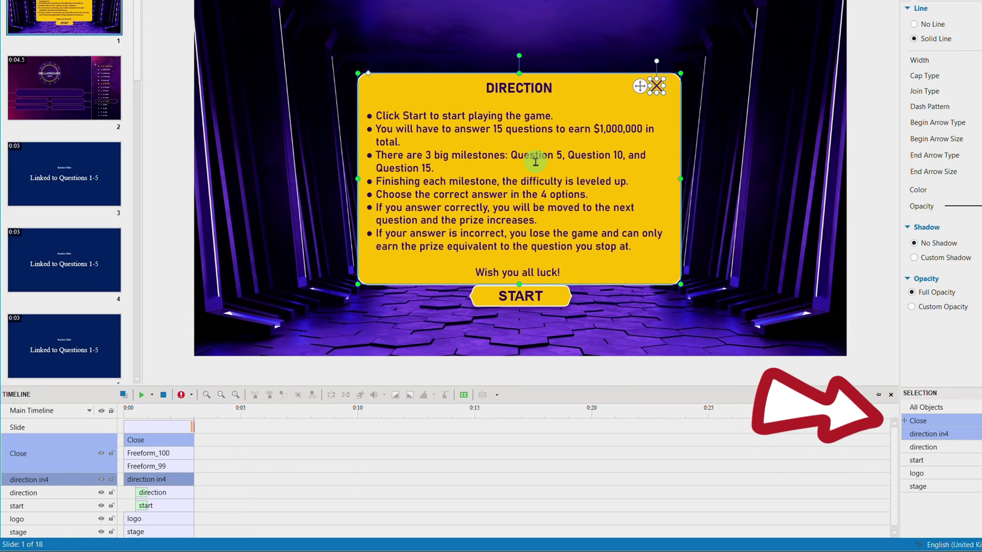
Step: Group the Close X with the instruction box and name the group 'direction pop-up'
right_click(587, 118)
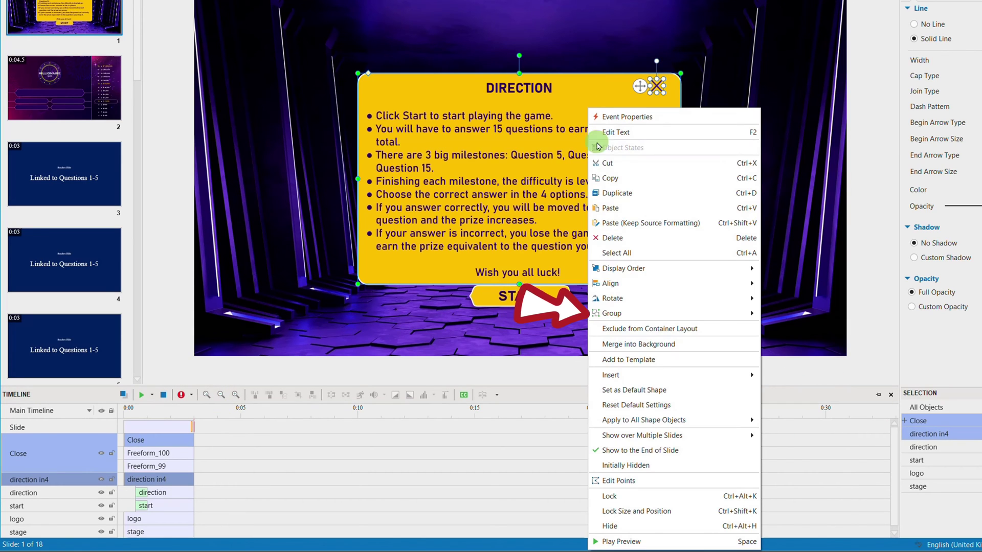
mouse_move(679, 309)
left_click(772, 316)
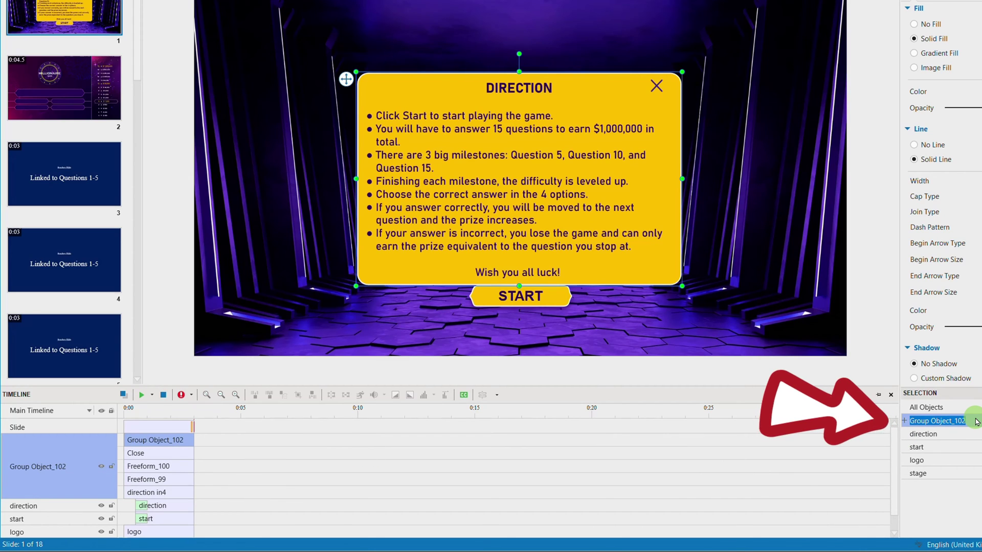
type("direction pop-up")
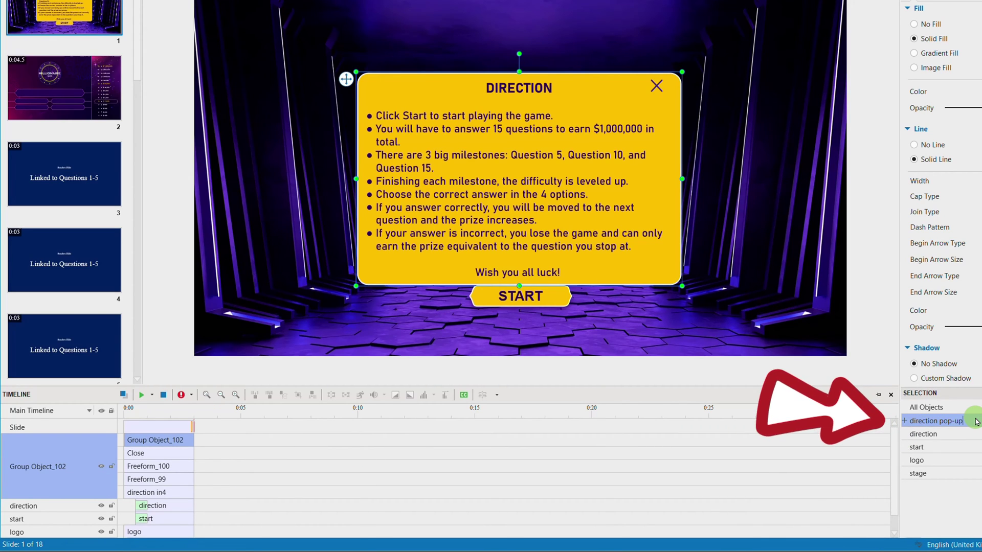
key("Return")
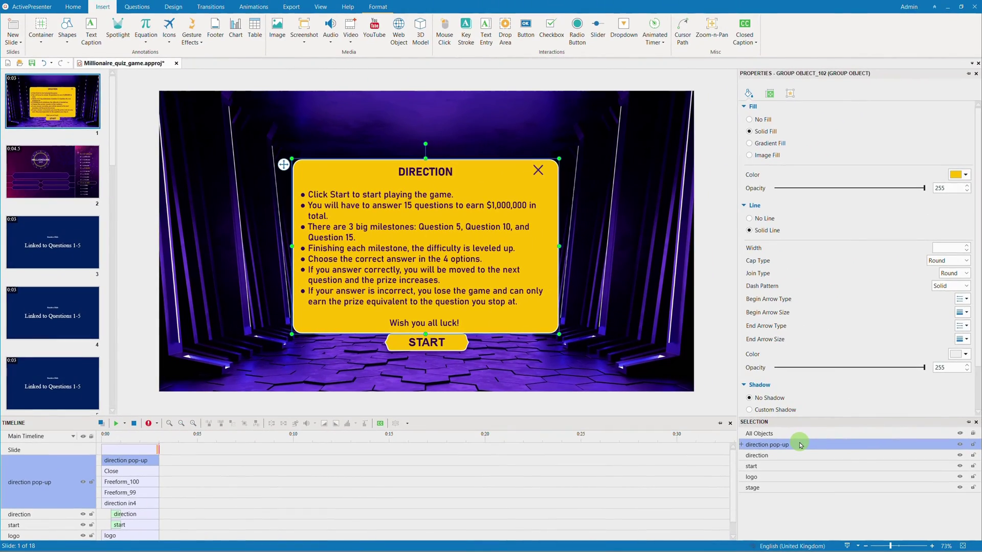
Step: Insert direction audio.WAV on slide 1 and move its icon off the stage's left edge
left_click(281, 128)
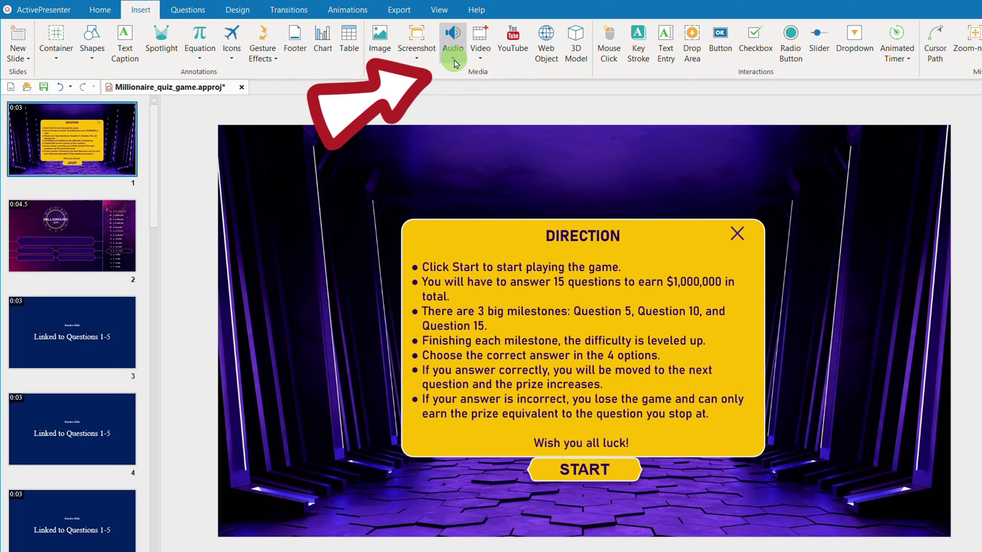
left_click(455, 61)
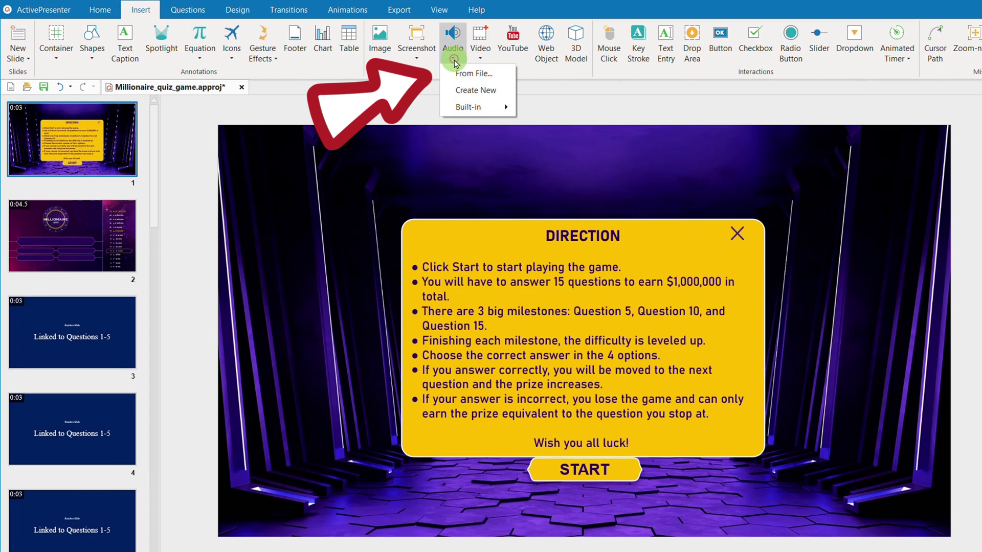
left_click(462, 72)
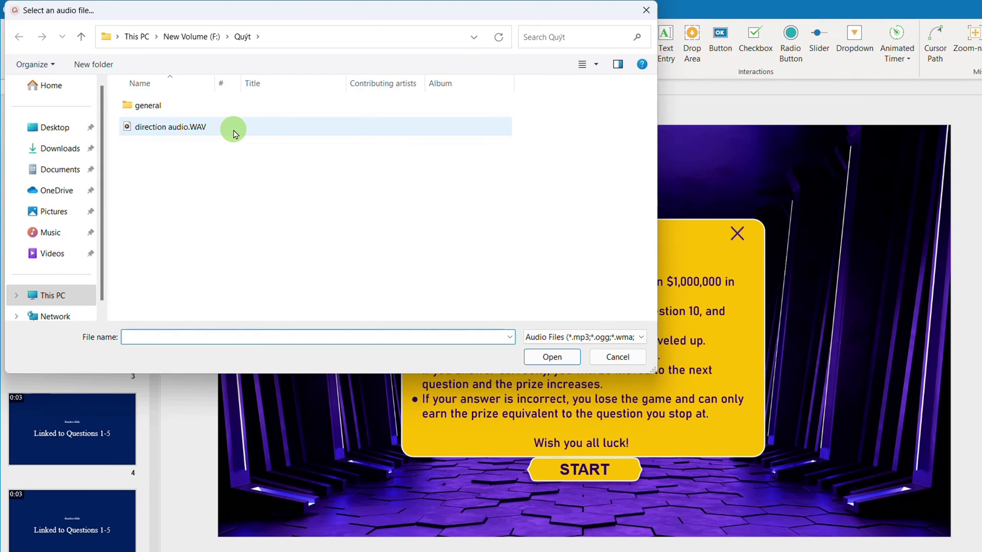
double_click(233, 134)
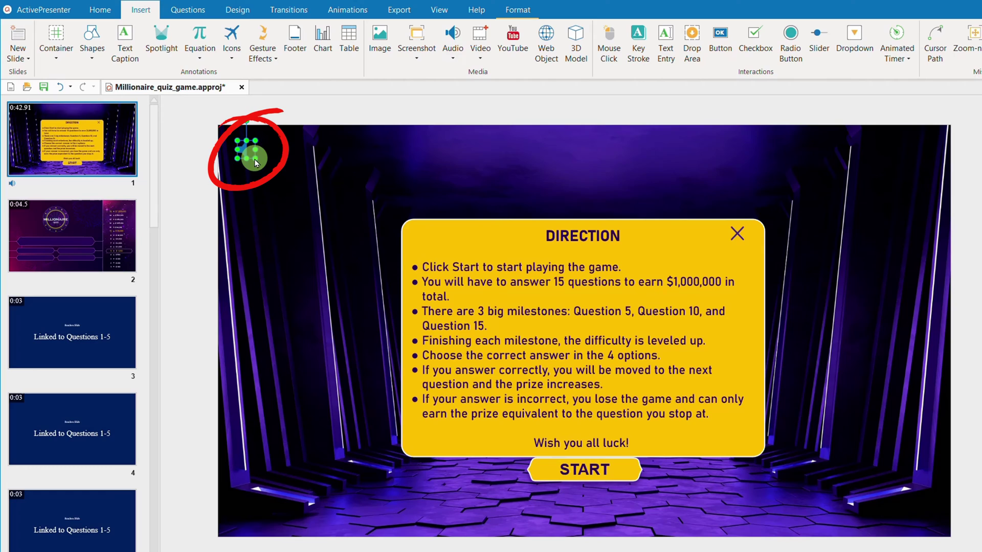
mouse_move(246, 154)
left_mouse_down()
mouse_move(279, 179)
mouse_move(445, 173)
mouse_move(448, 154)
left_mouse_up()
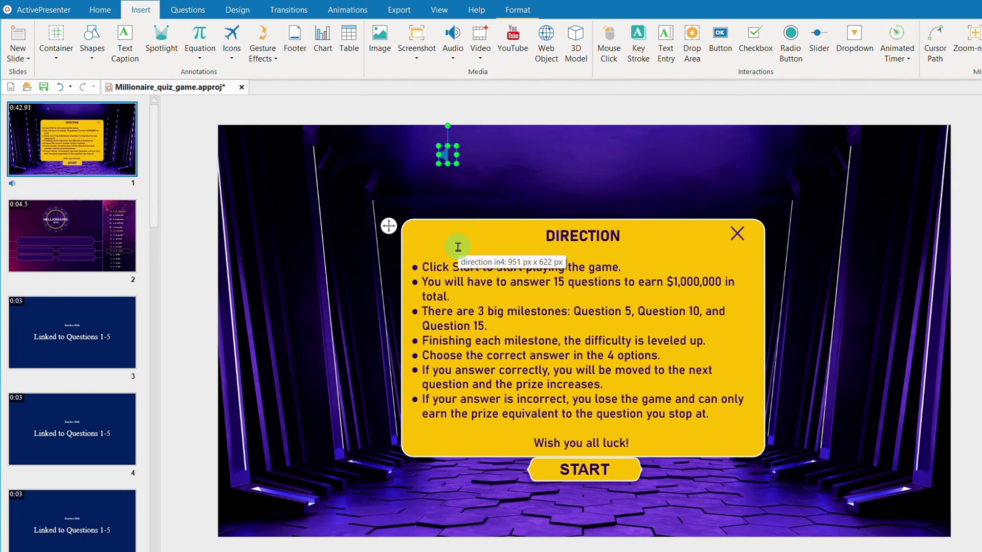
left_click_drag(454, 165, 186, 327)
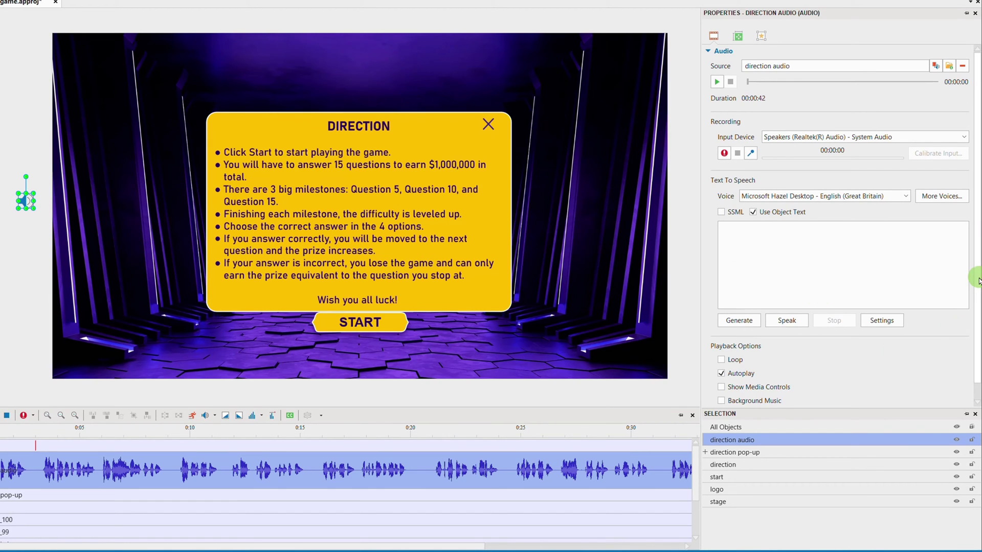
scroll(974, 313, "down", 1)
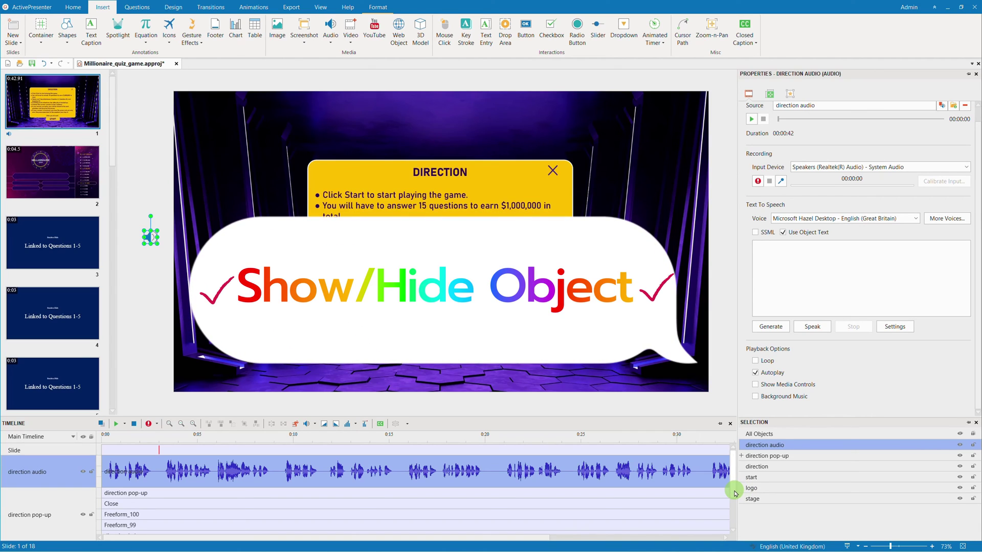
scroll(736, 493, "down", 1)
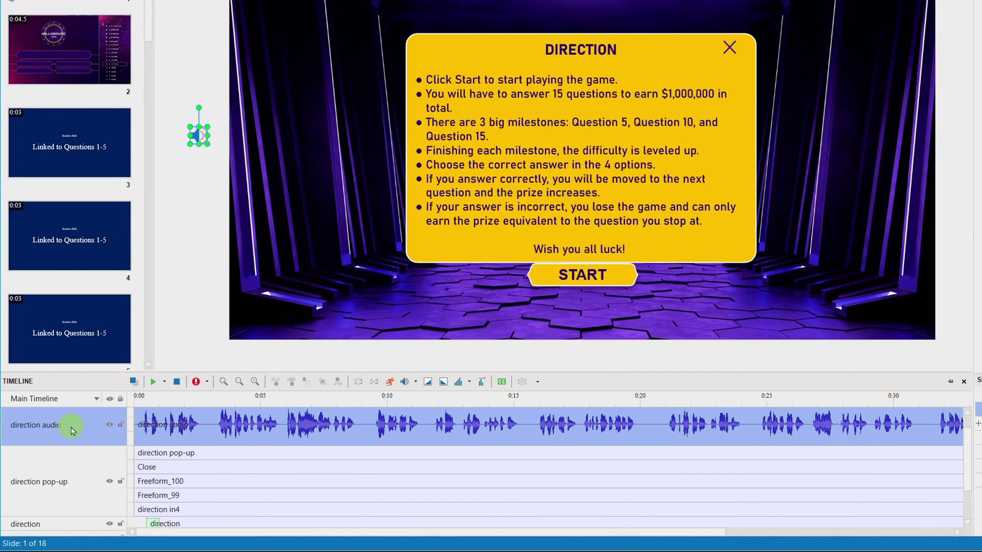
Step: Set both the direction audio and the direction pop-up to Initially Hidden
right_click(280, 421)
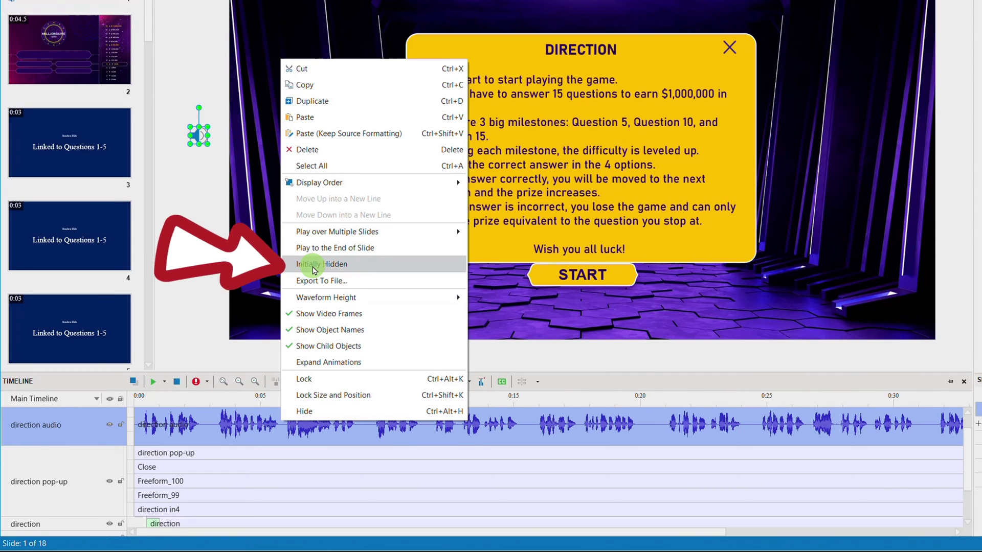
left_click(313, 265)
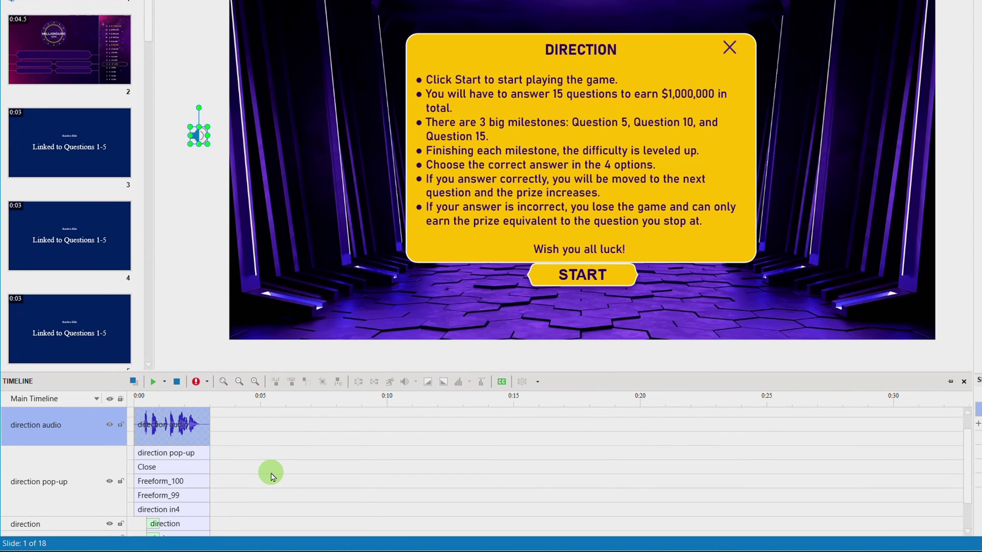
left_click(185, 453)
right_click(184, 453)
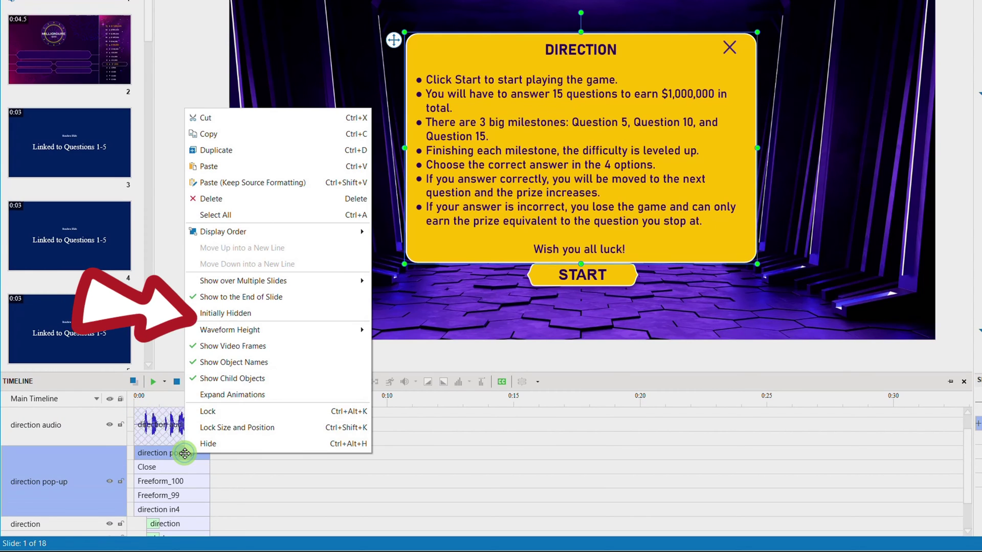
left_click(220, 318)
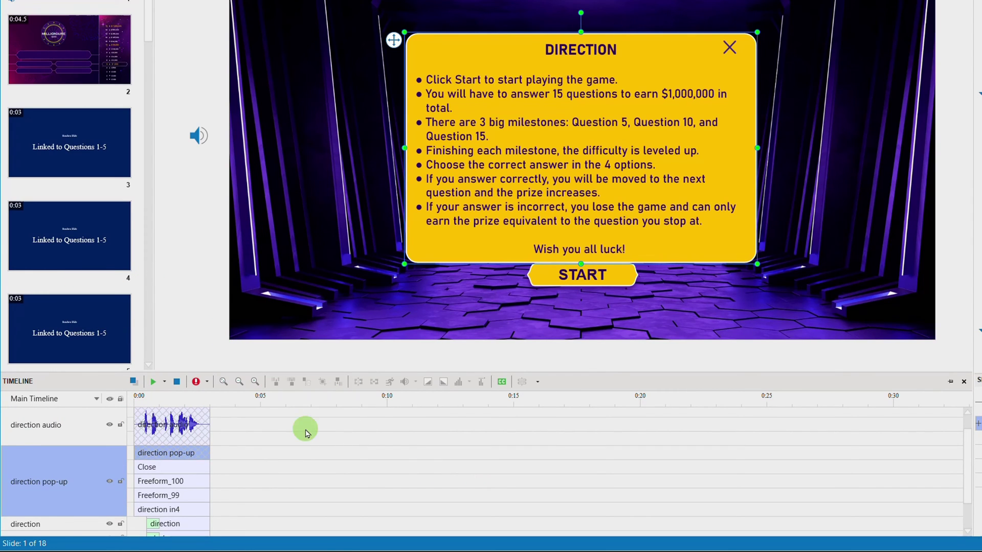
Step: Hide the direction pop-up layer from the editing view
left_click(226, 387)
left_click(115, 460)
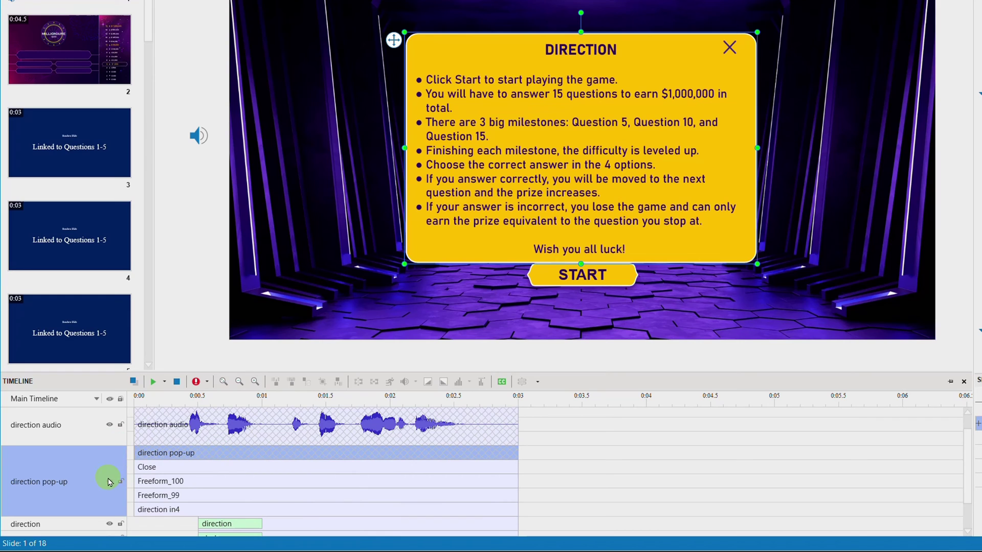
left_click(109, 482)
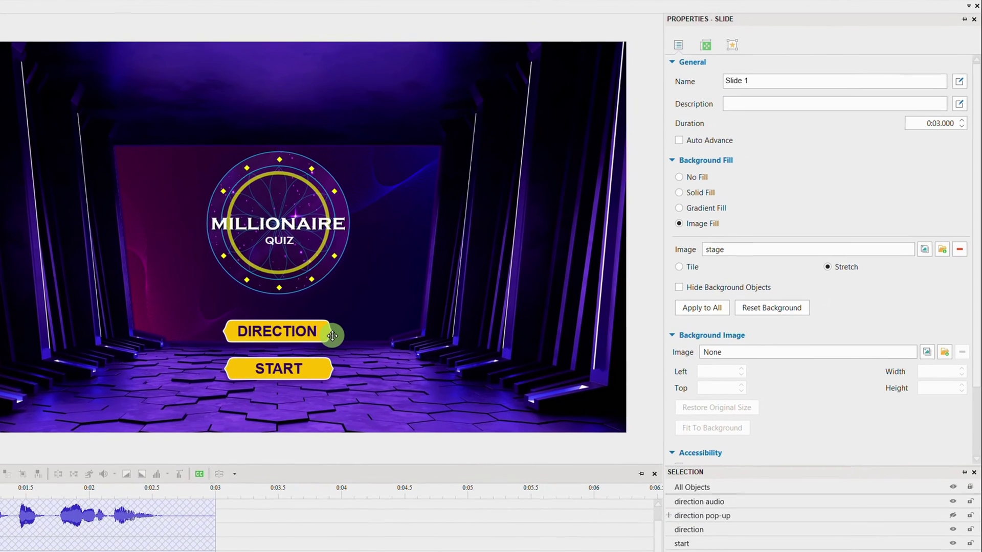
Step: Give DIRECTION an On Click event with a Hide Object action targeting start
left_click(632, 238)
left_click(732, 45)
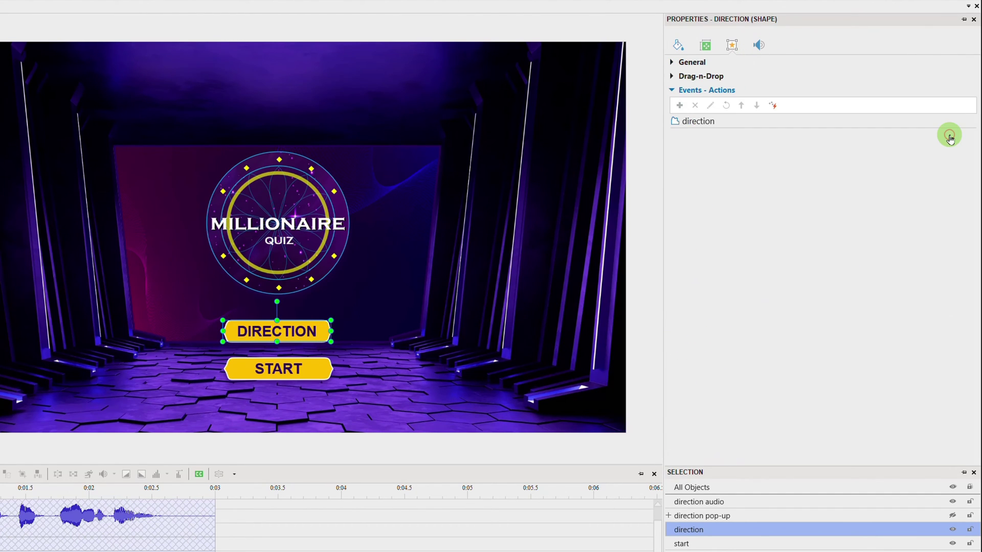
left_click(966, 121)
left_click(961, 138)
left_click(733, 149)
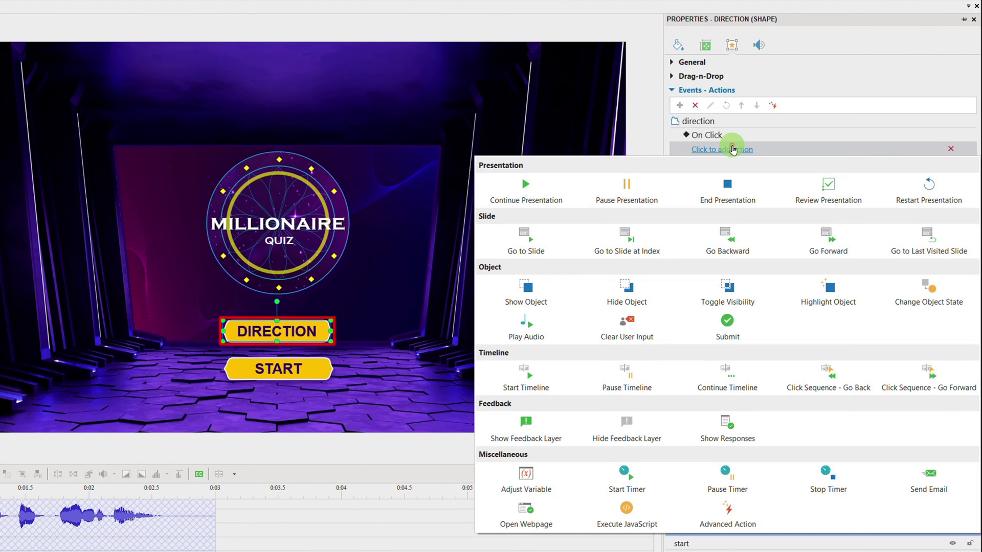
left_click(626, 291)
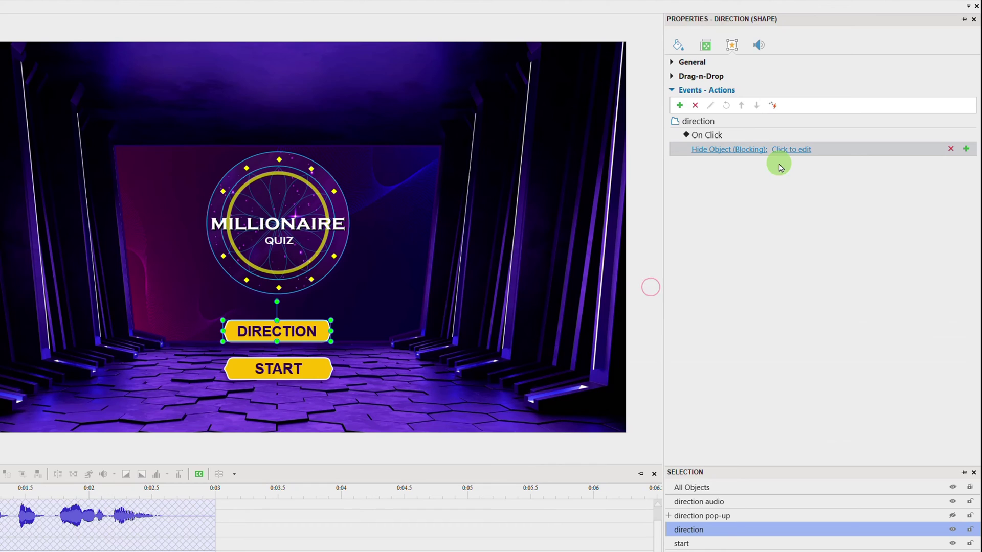
left_click(784, 149)
left_click(859, 188)
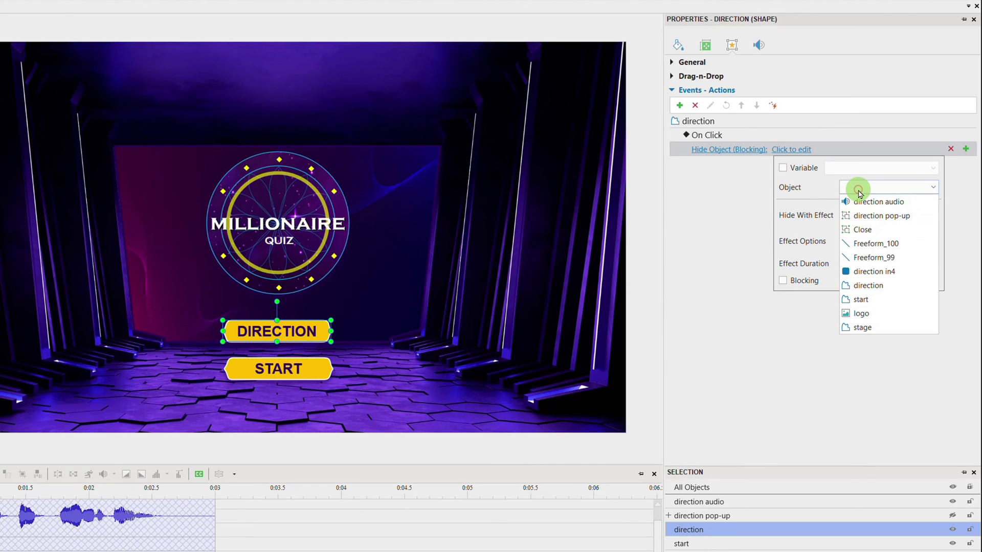
left_click(864, 298)
left_click(848, 334)
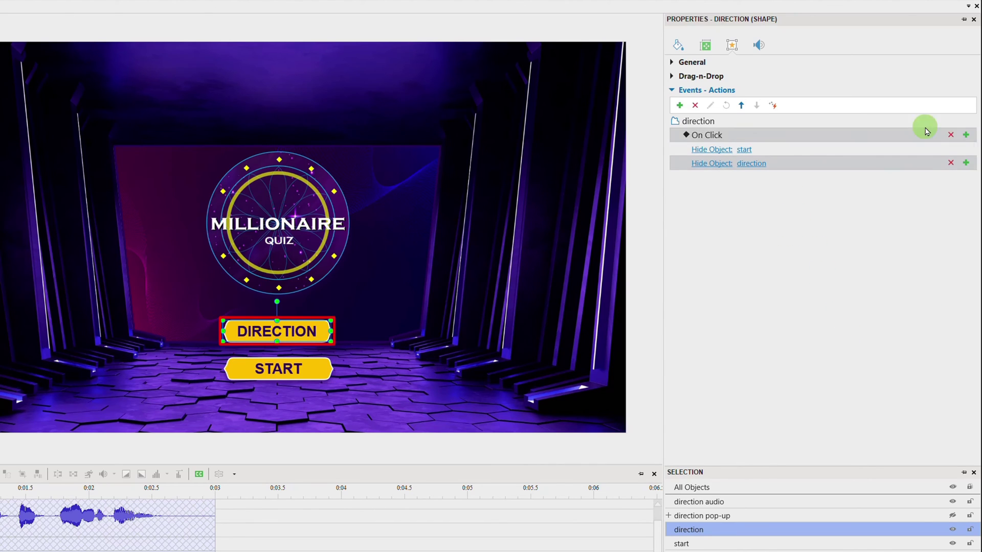
Step: Add a non-blocking Show Object action that shows the direction pop-up
left_click(969, 133)
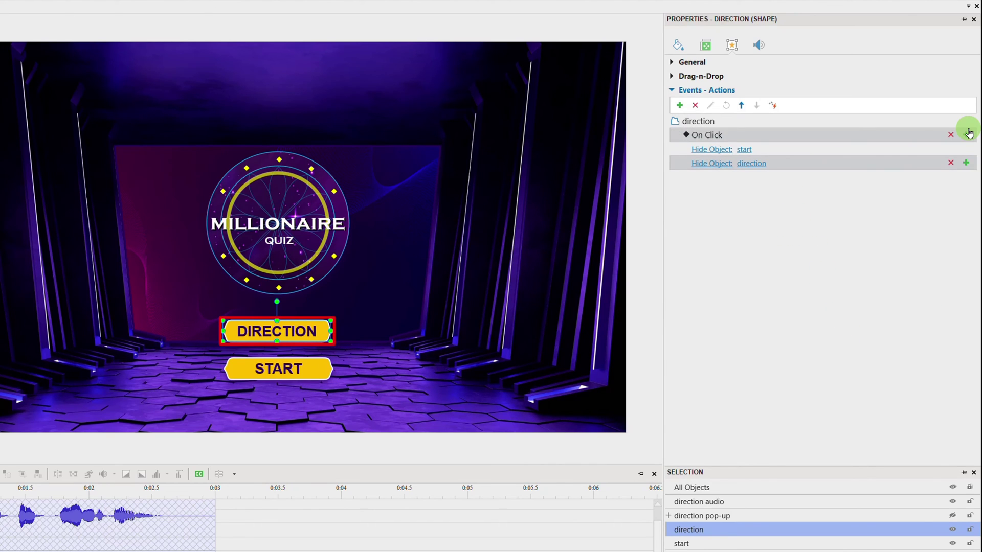
left_click(528, 280)
left_click(790, 180)
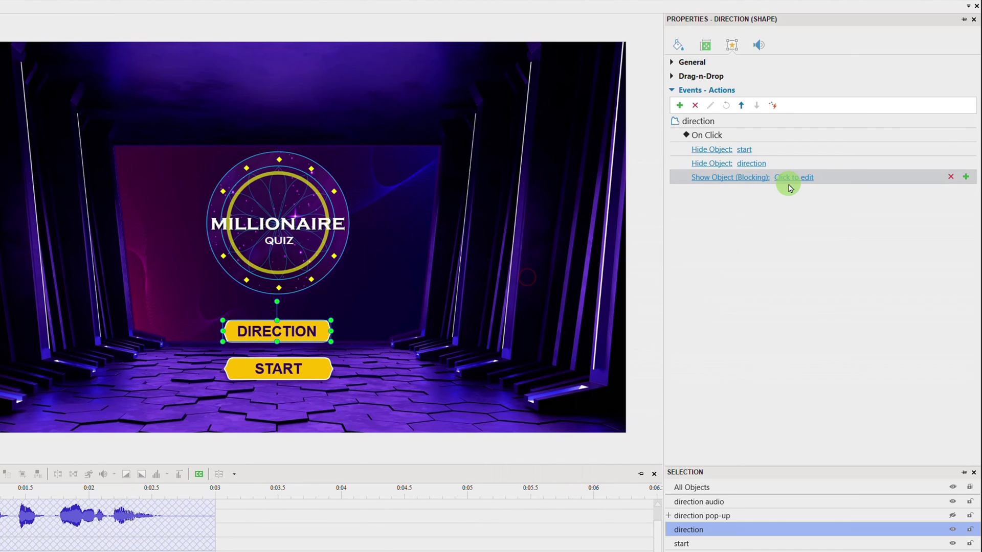
left_click(785, 413)
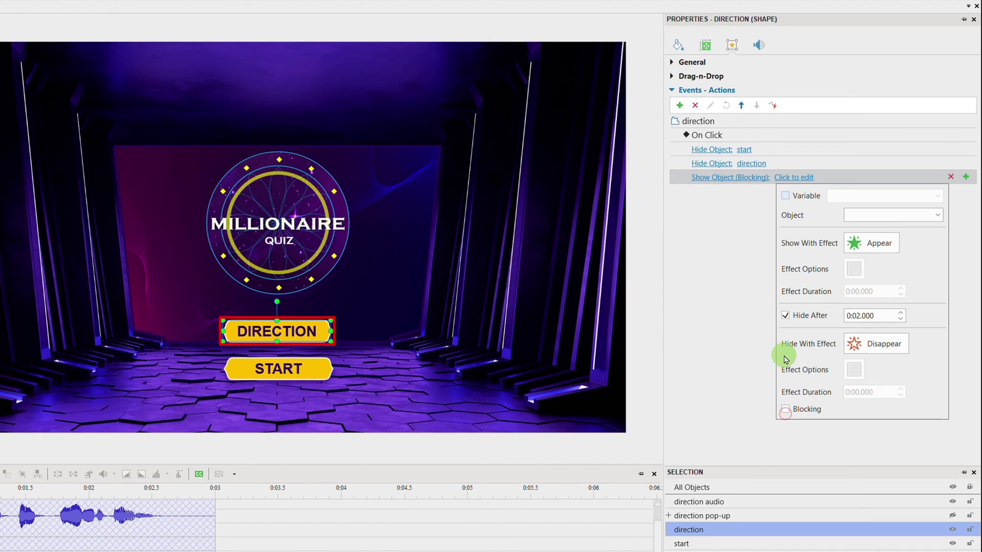
left_click(785, 315)
left_click(859, 216)
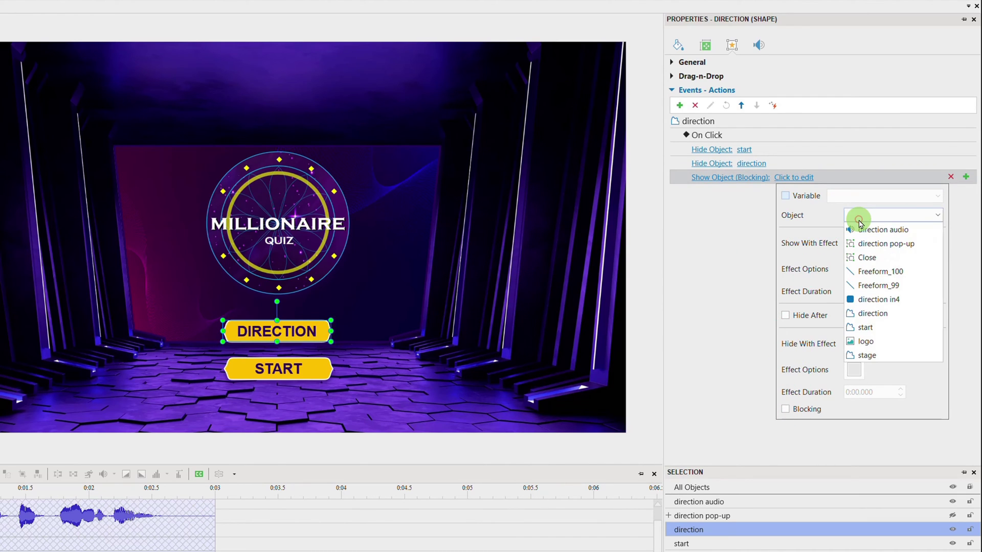
left_click(878, 250)
left_click(771, 276)
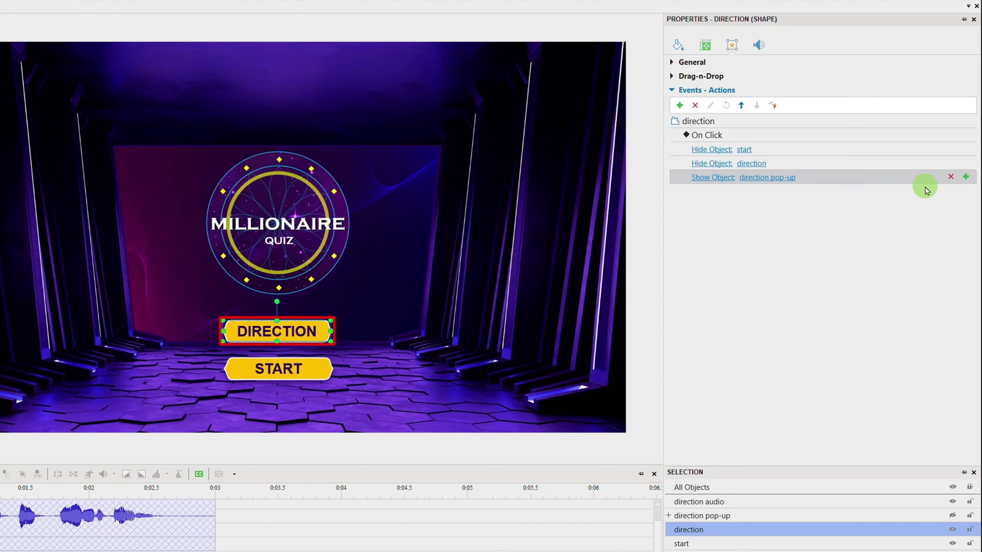
Step: Duplicate the Show Object action and retarget it to the direction audio
key("ctrl+v")
left_click(790, 198)
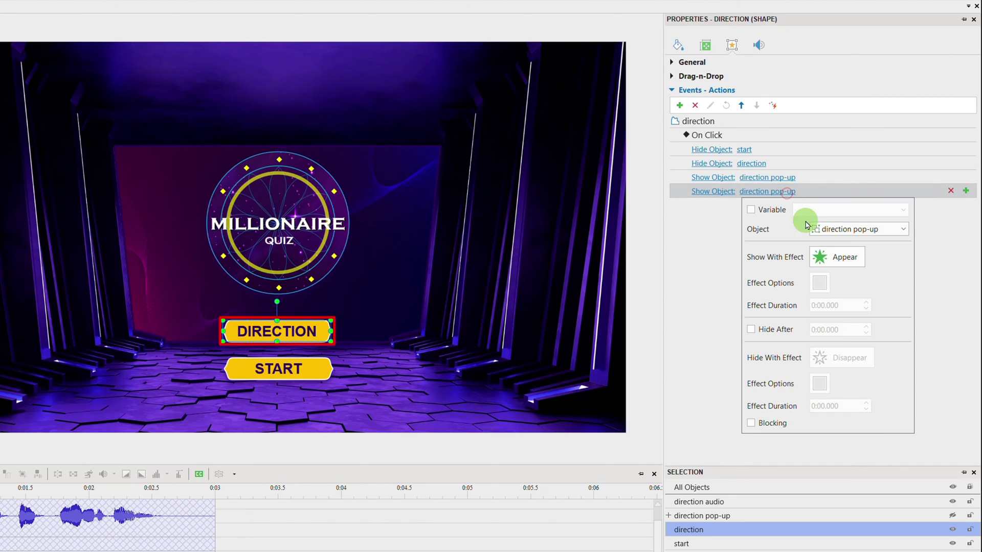
left_click(818, 229)
left_click(829, 244)
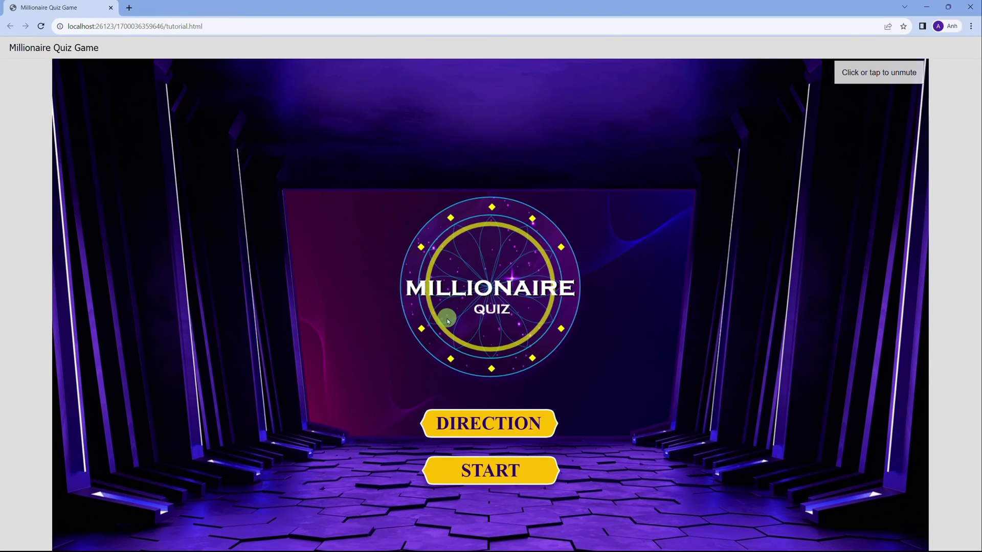
Step: Open the Direction pop-up from the DIRECTION button in the Chrome preview
left_click(508, 425)
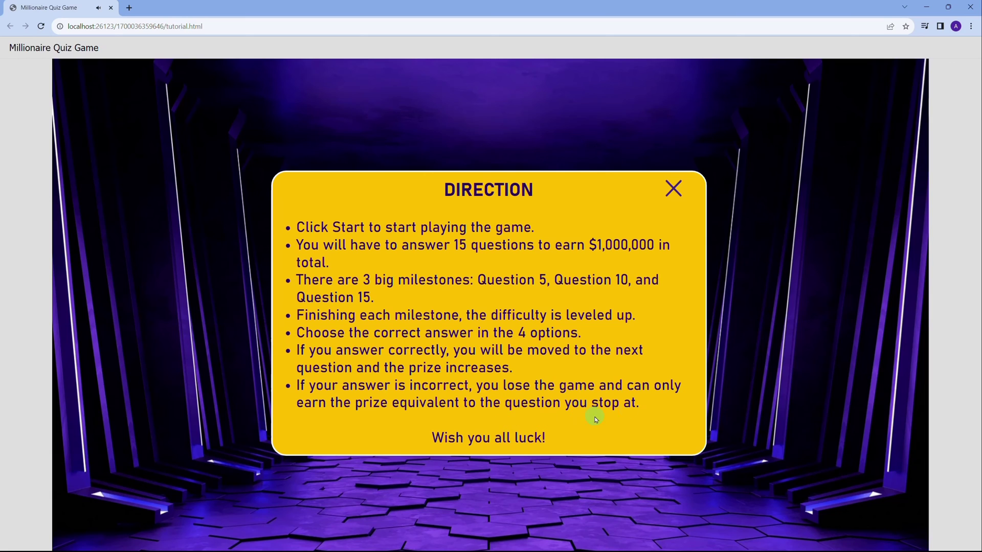
Step: Close the preview, make the pop-up visible for editing, and select its Close group
left_click(968, 8)
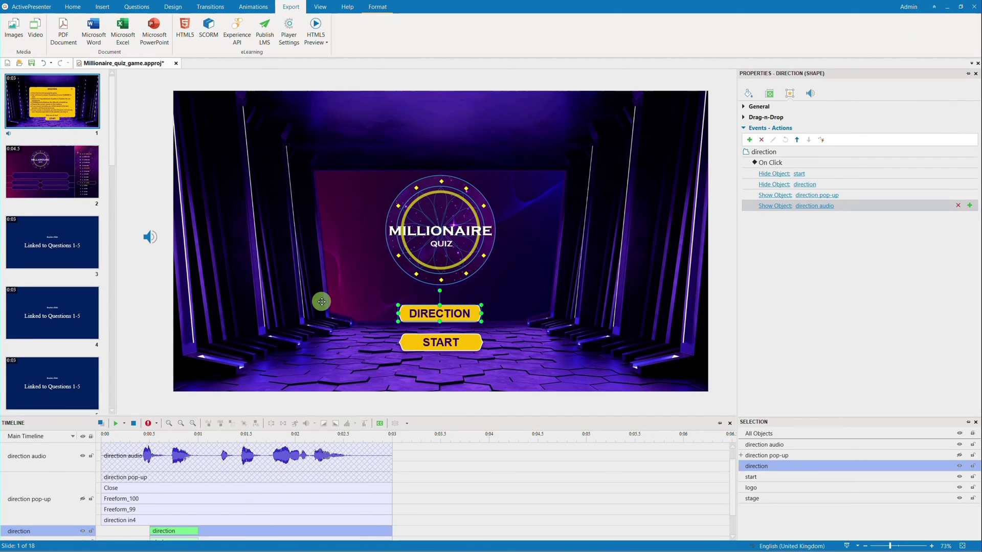
left_click(82, 500)
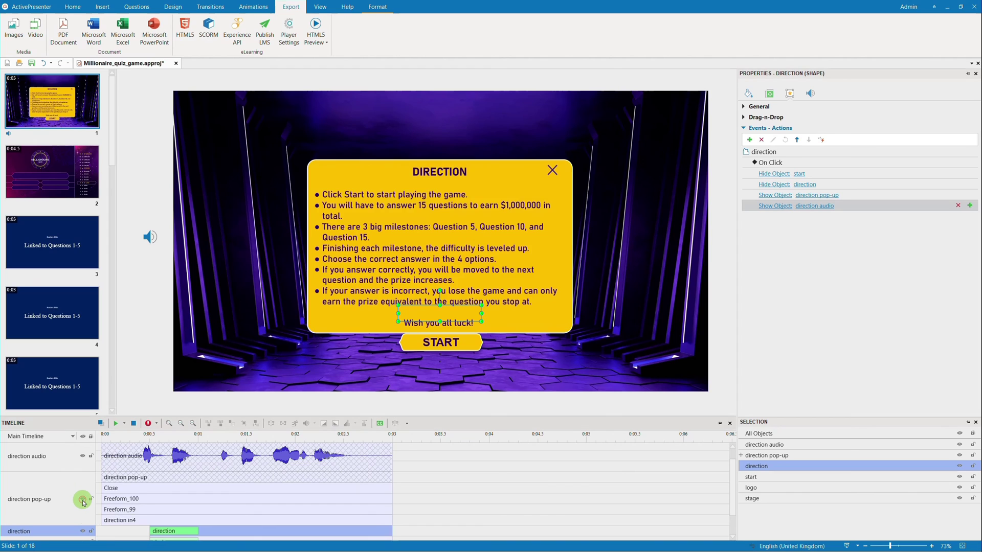
left_click(82, 538)
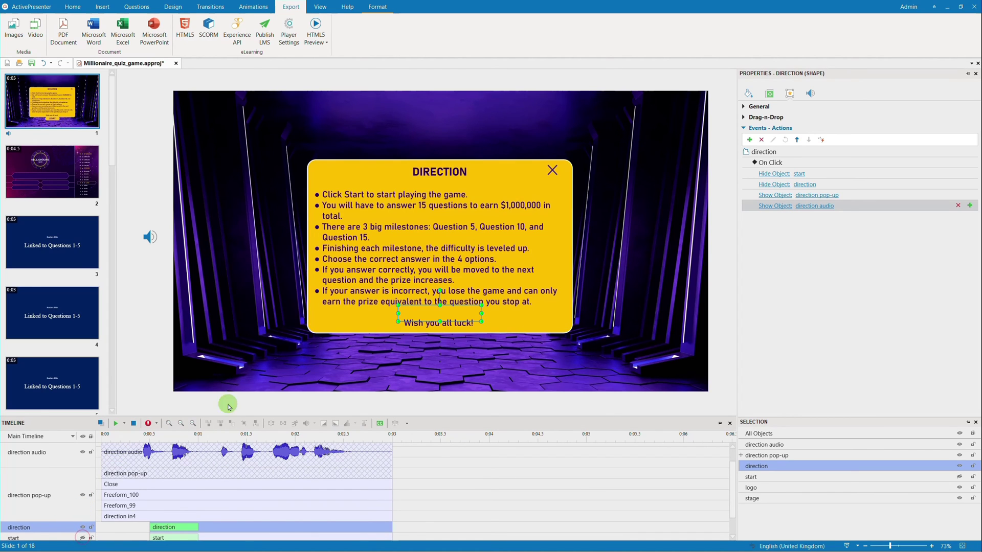
left_click(544, 262)
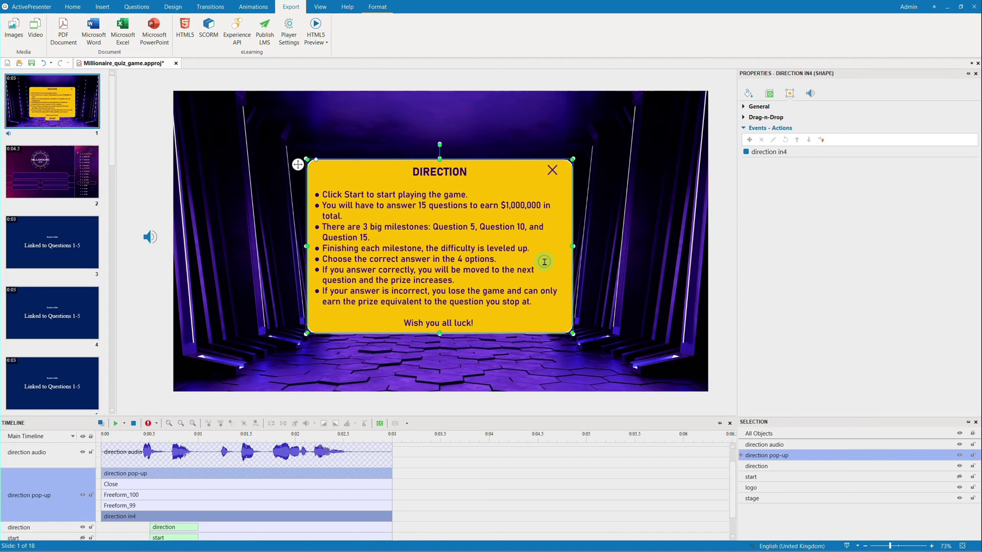
left_click(183, 484)
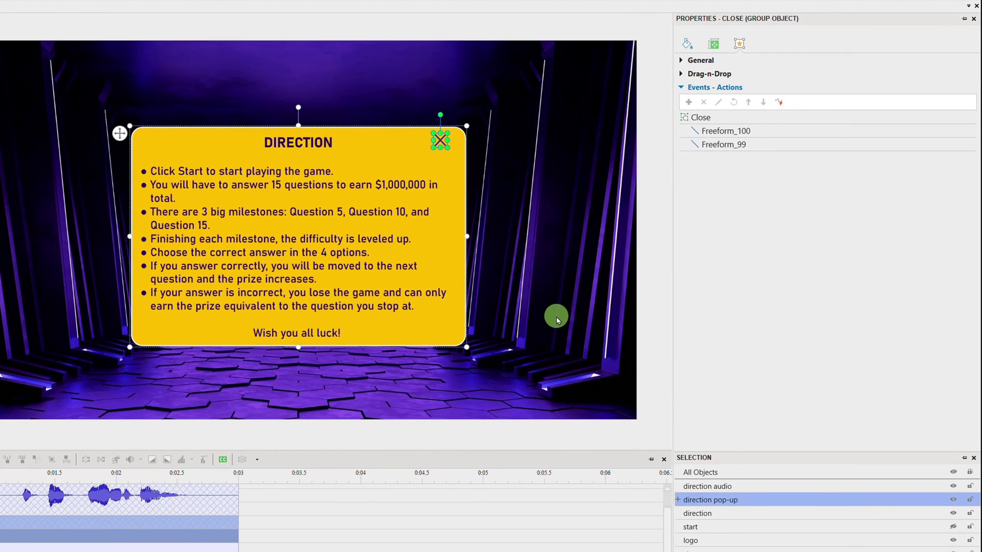
Step: Give Close an On Click event with a non-blocking Hide Object action for direction pop-up
left_click(965, 117)
left_click(961, 132)
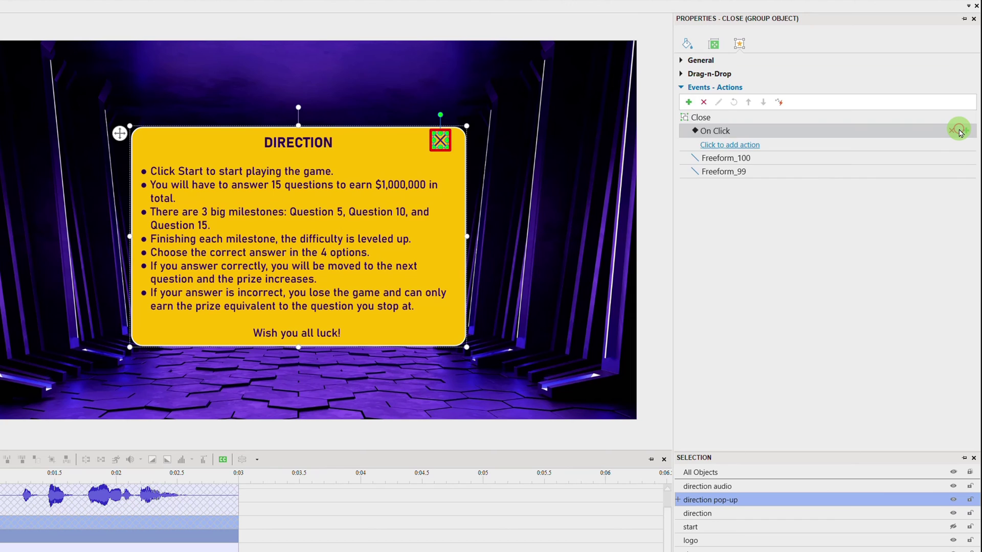
left_click(742, 146)
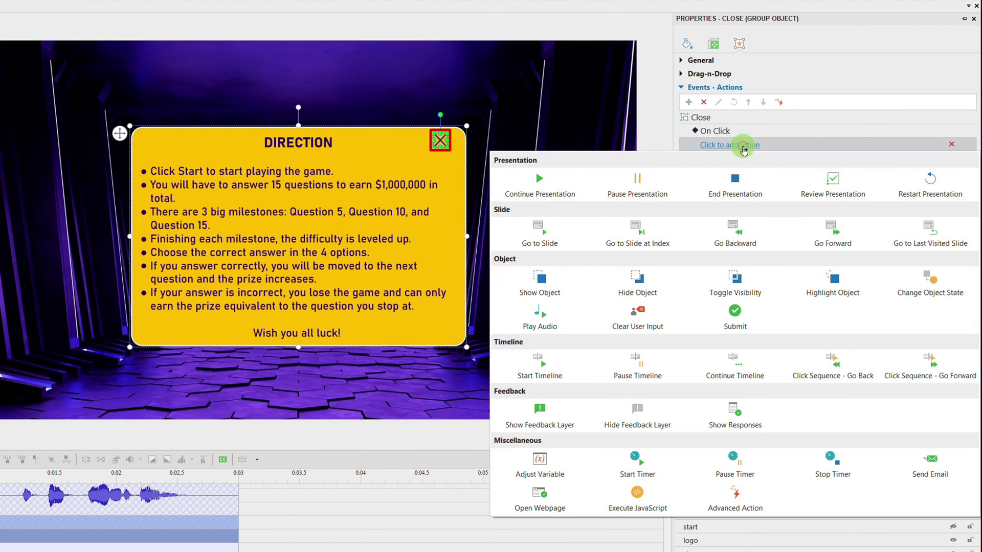
left_click(637, 280)
left_click(797, 145)
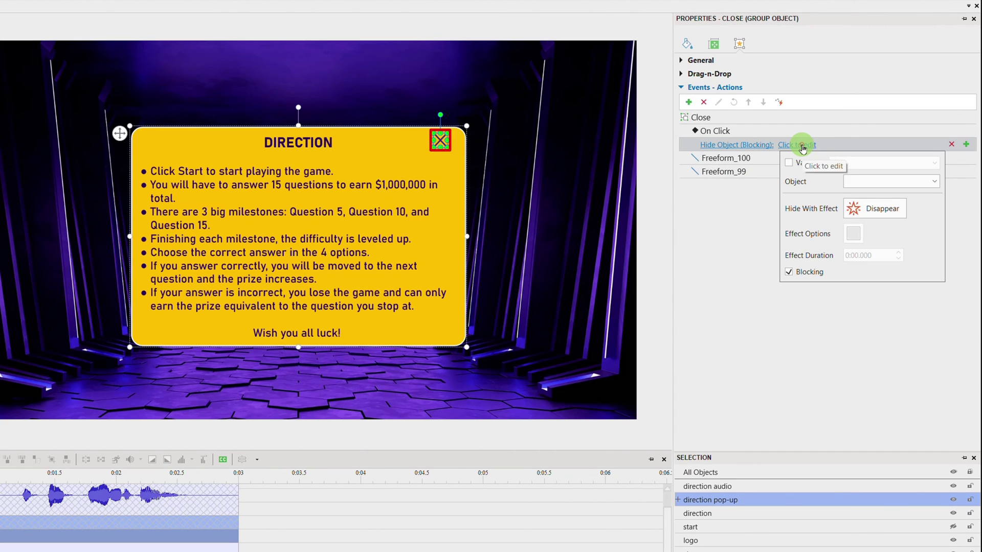
left_click(865, 183)
left_click(869, 209)
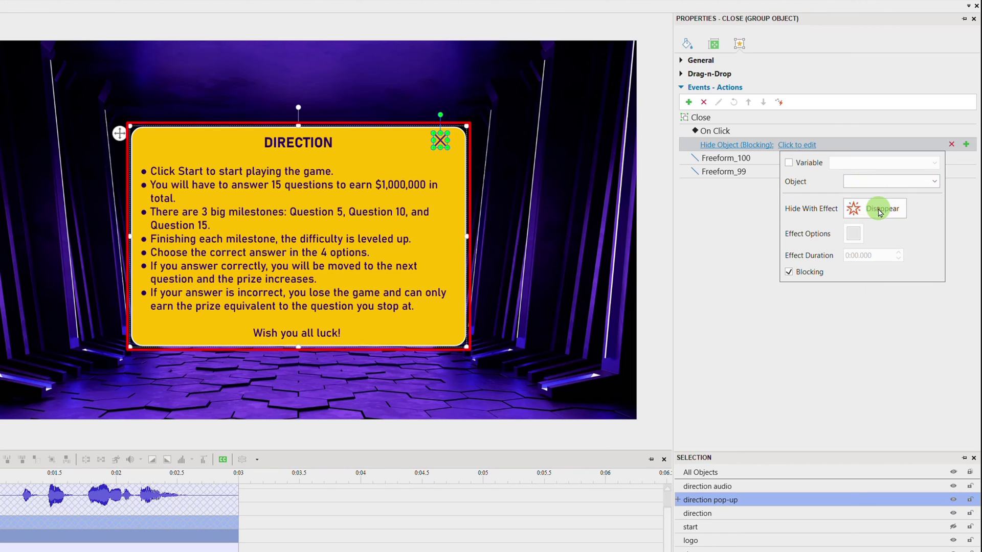
left_click(789, 271)
left_click(719, 279)
Step: Copy the Hide Object action and retarget the copy to the direction audio
key("ctrl+c")
key("ctrl+v")
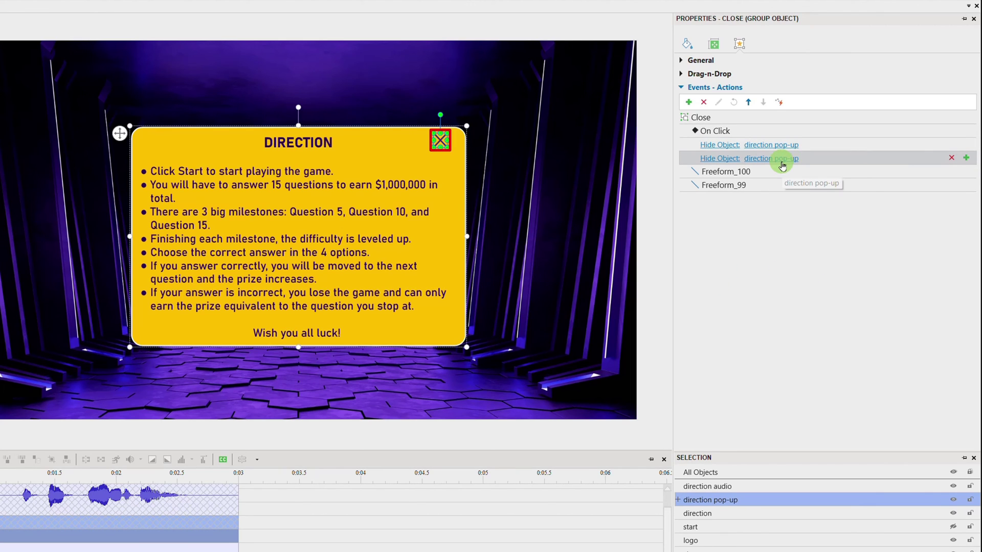
left_click(772, 158)
left_click(864, 195)
left_click(844, 211)
Step: Add a Show Object action that shows the direction button
left_click(716, 253)
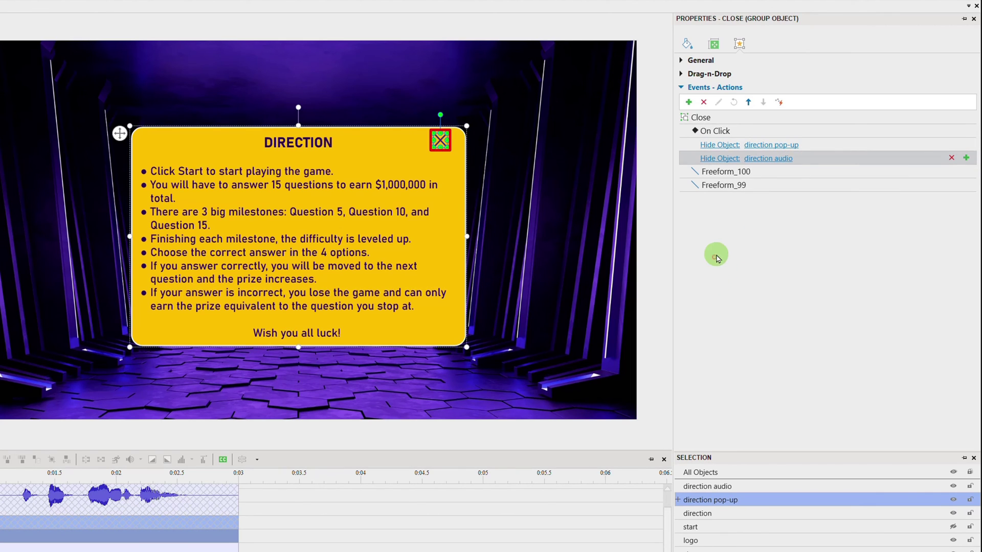
left_click(952, 131)
left_click(966, 131)
left_click(540, 266)
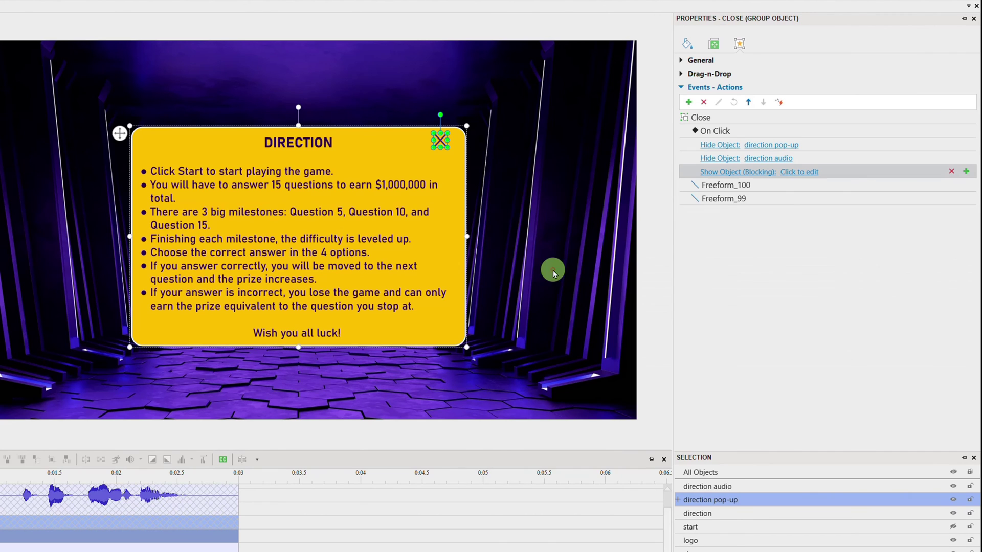
left_click(798, 171)
left_click(860, 211)
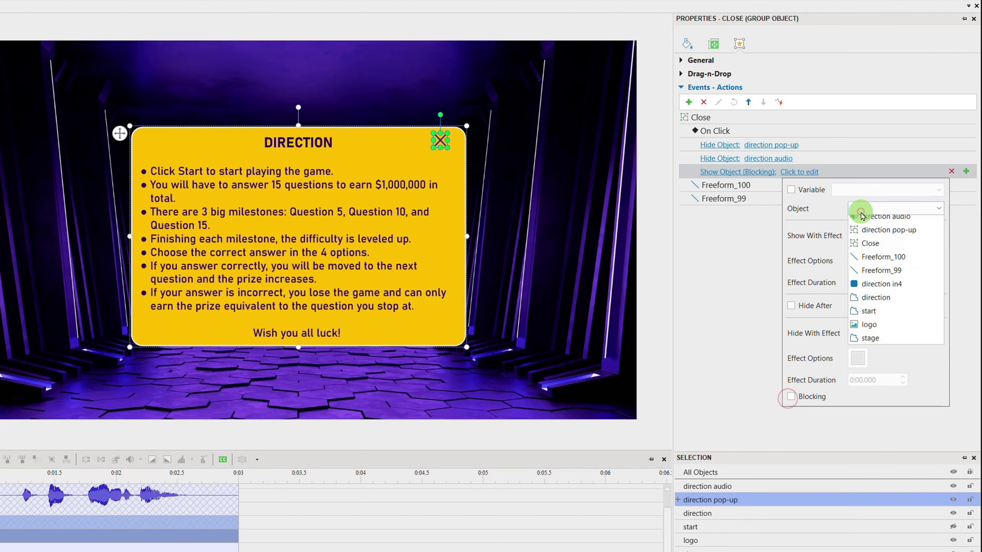
left_click(875, 297)
left_click(736, 285)
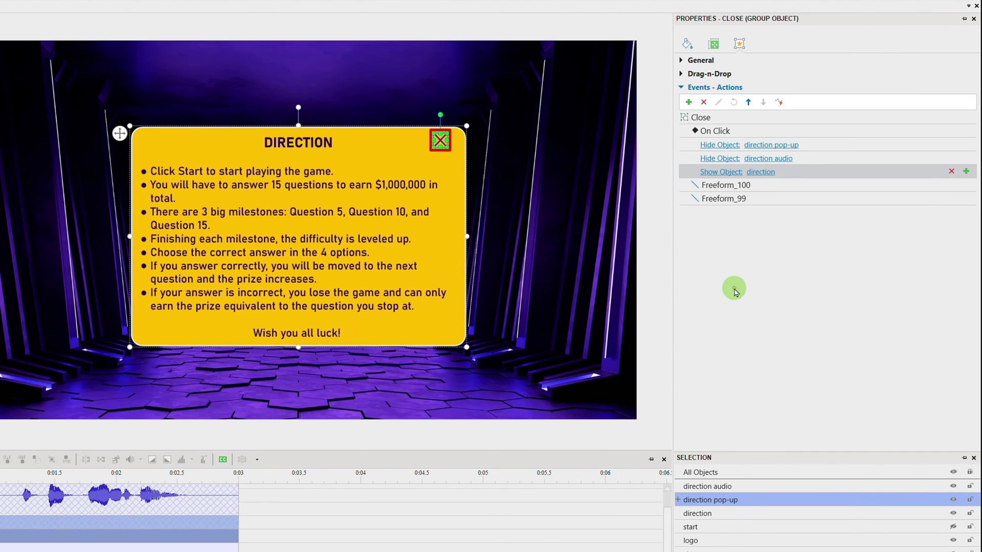
Step: Duplicate the Show Object action for the start button, then preview the game in a browser
key("ctrl+c")
key("ctrl+v")
left_click(801, 184)
left_click(839, 219)
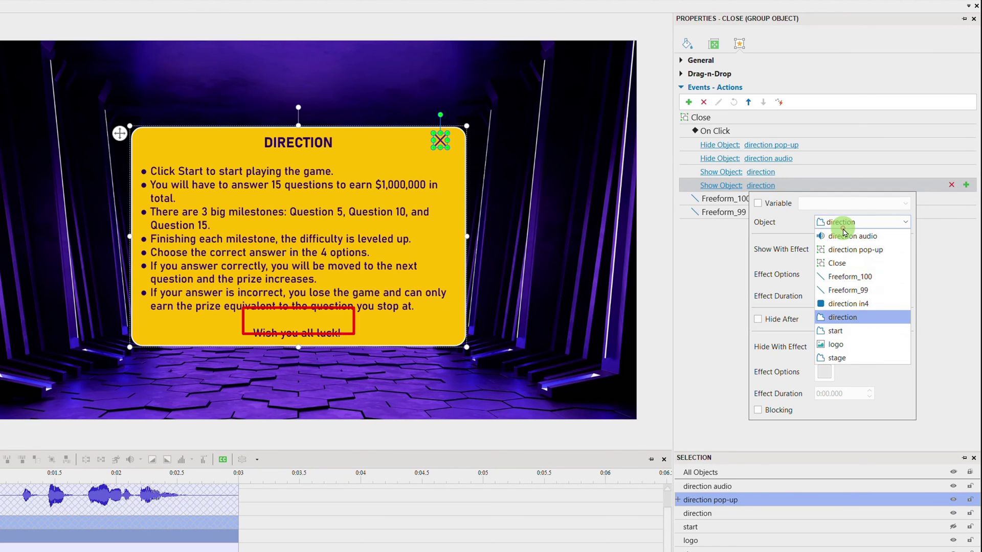
left_click(846, 333)
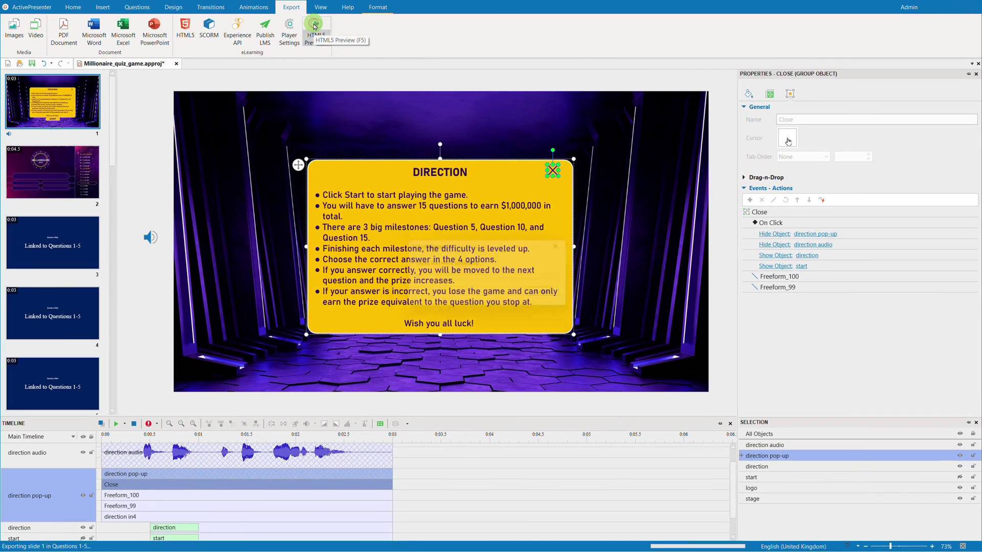
left_click(313, 42)
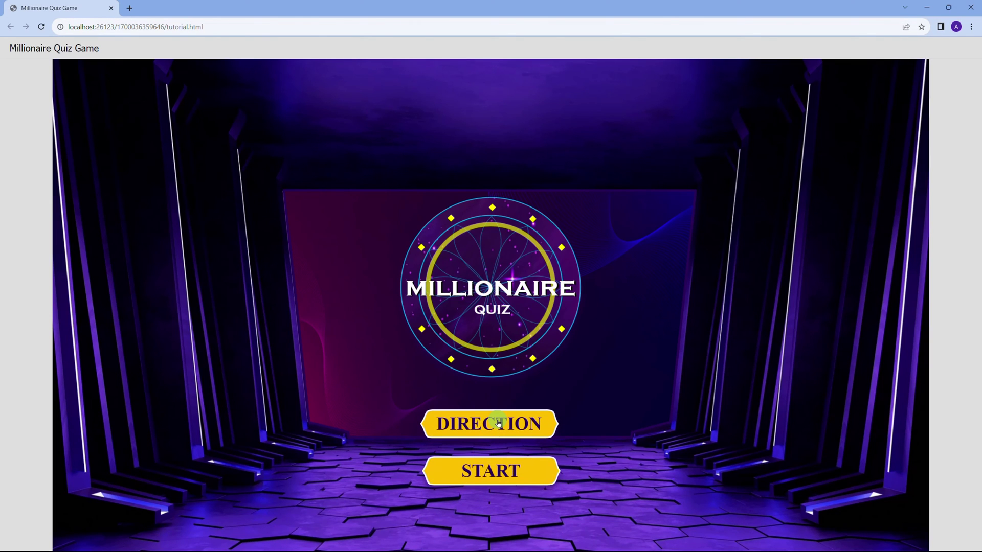
left_click(498, 423)
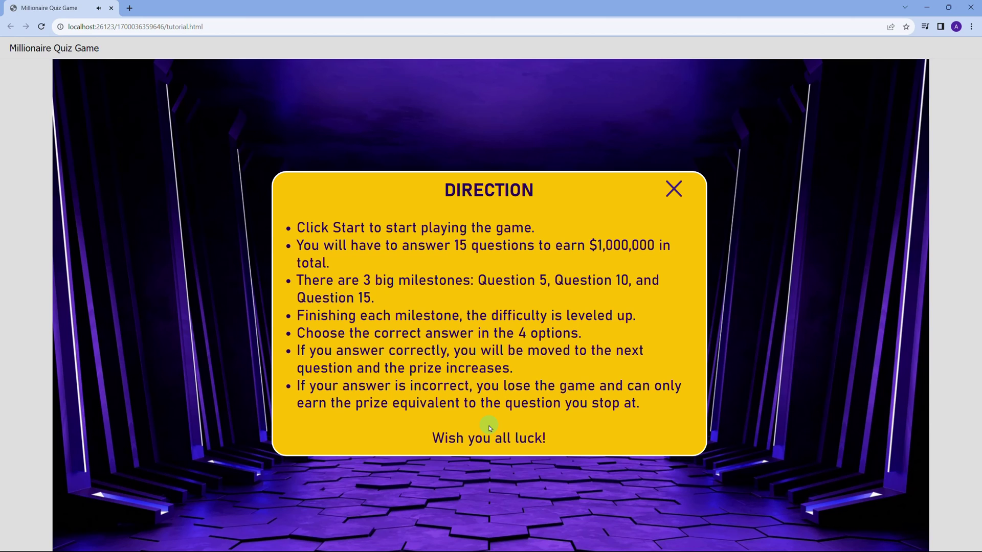
left_click(669, 190)
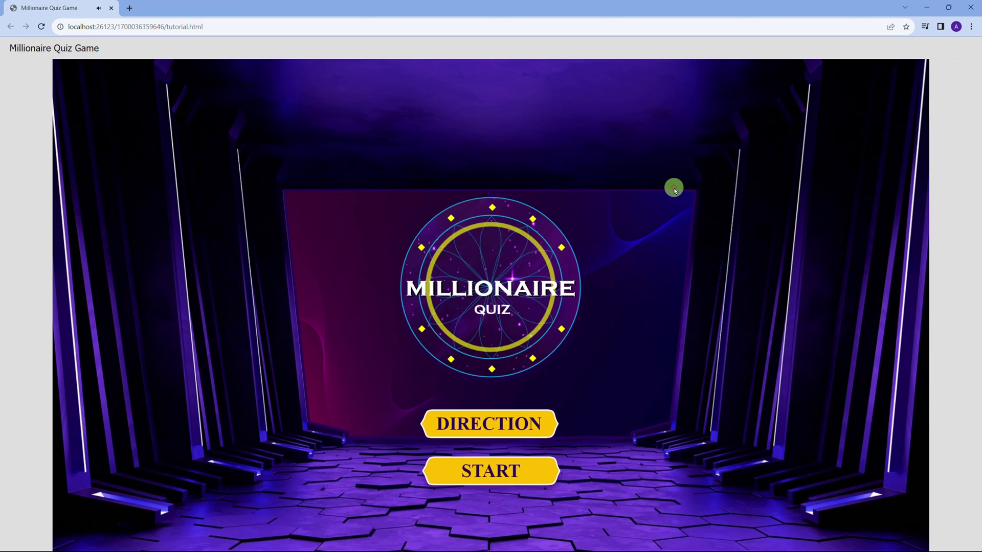
left_click(551, 427)
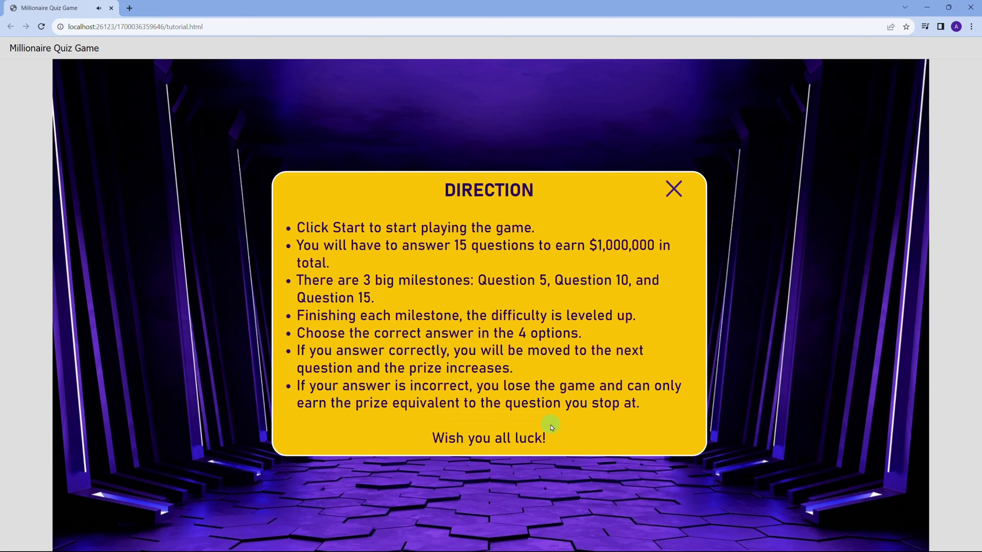
left_click(674, 189)
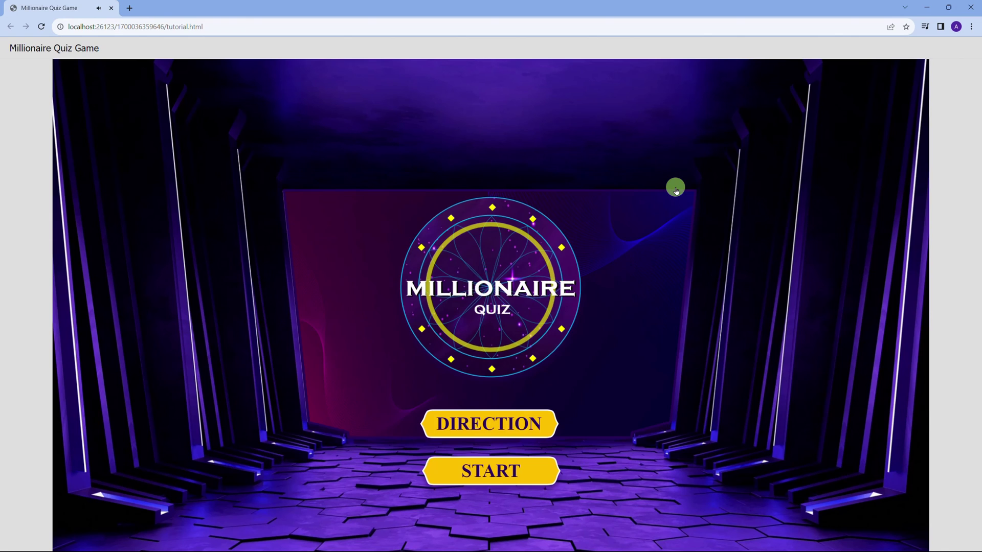
Step: Start the Millionaire quiz in Chrome and answer B. English, D. 8 and C. Eagle
left_click(546, 476)
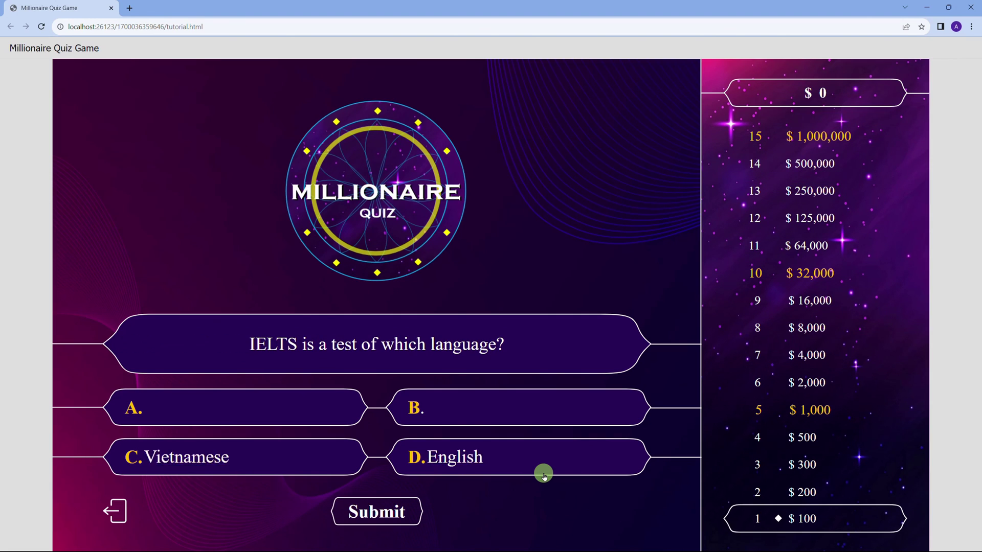
left_click(517, 409)
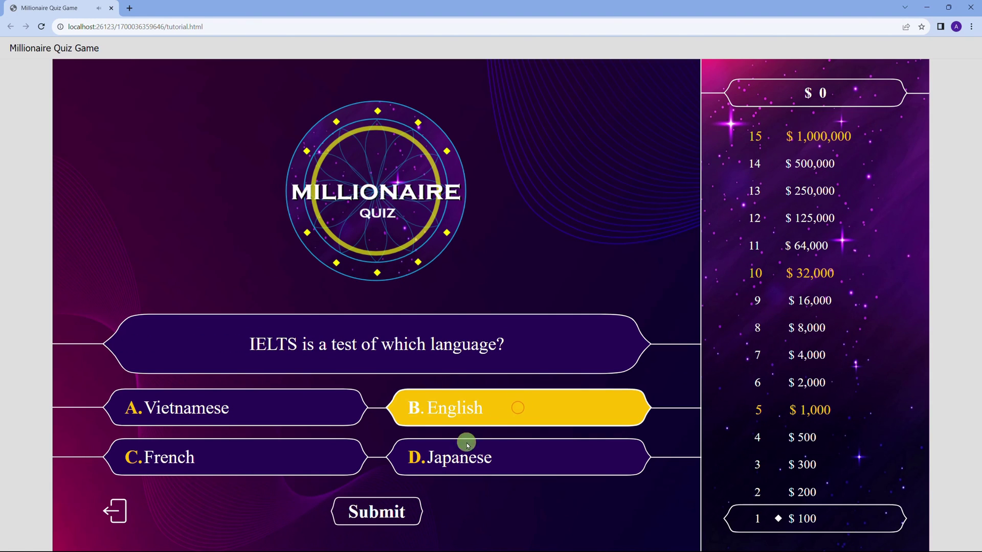
left_click(390, 512)
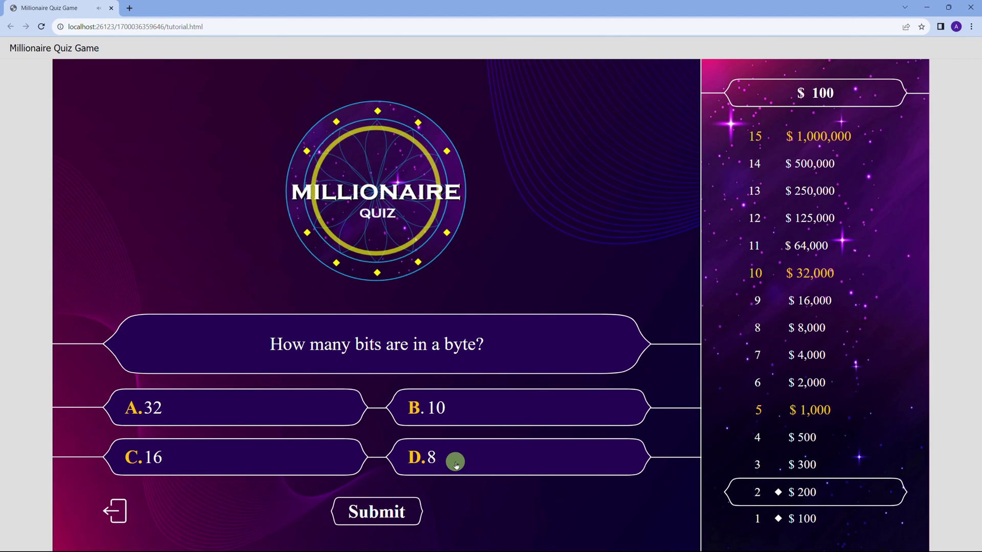
left_click(455, 463)
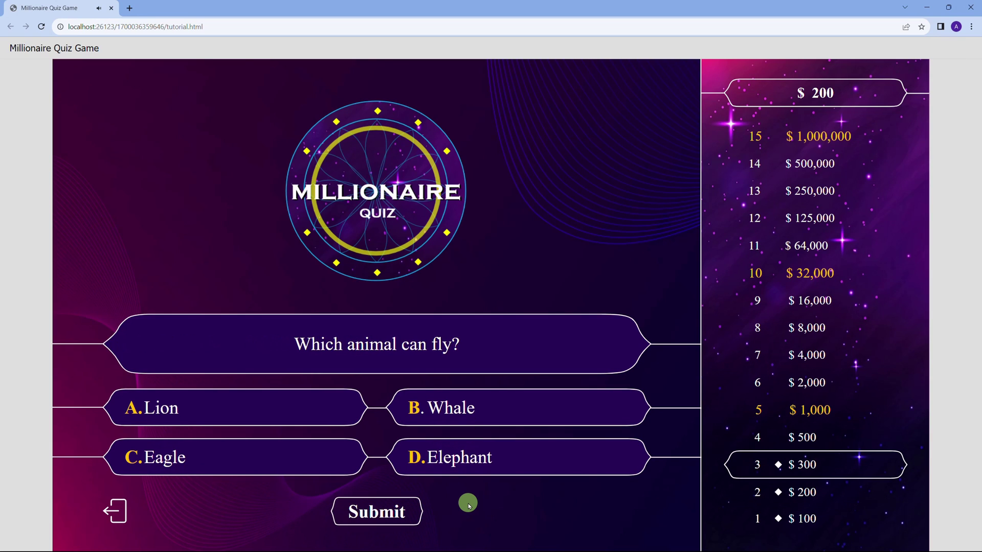
left_click(354, 461)
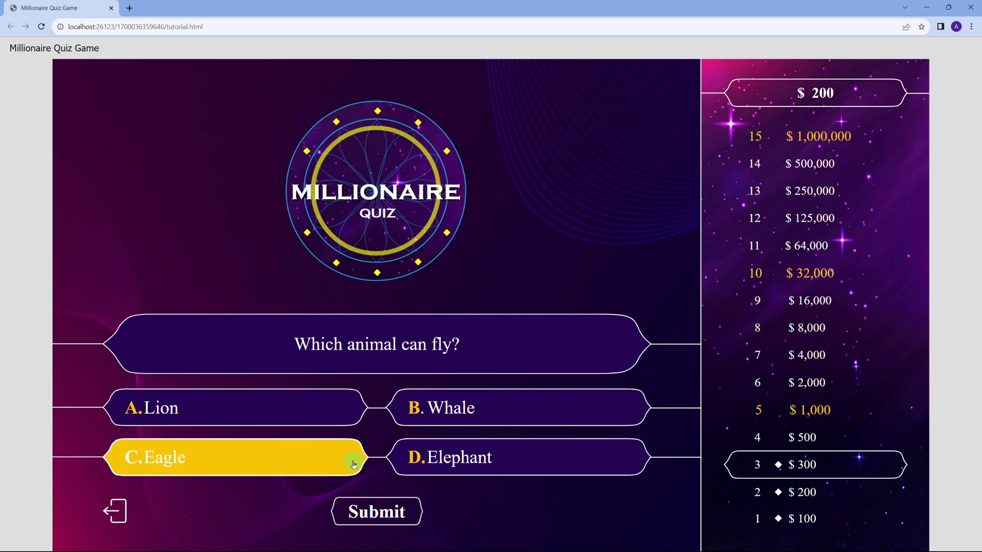